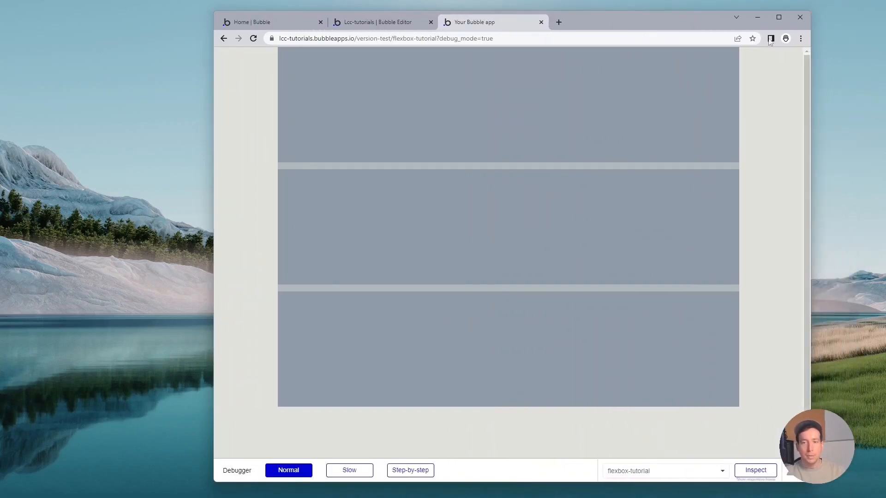
Switch to the Discord Nitro page and select the main heading text to copy it.
{"action": "left_click", "coordinate": [780, 19]}
{"action": "left_click", "coordinate": [222, 5]}
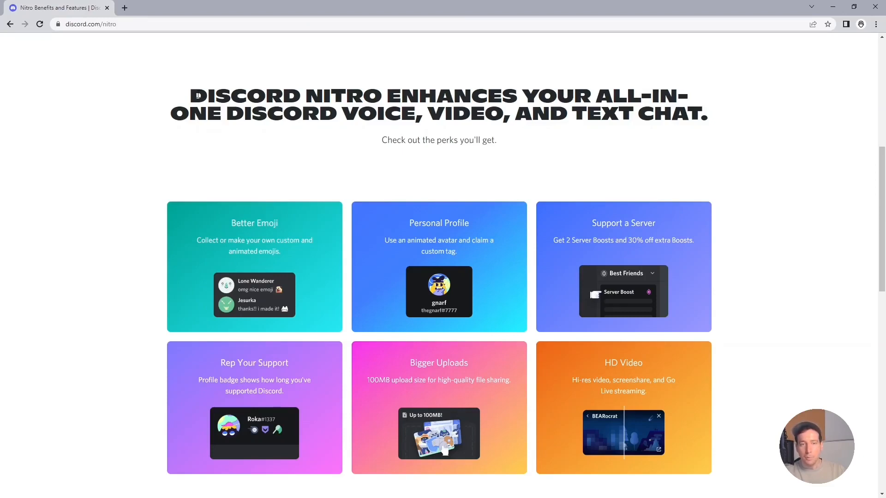
{"action": "left_click_drag", "start_coordinate": [197, 95], "coordinate": [729, 119]}
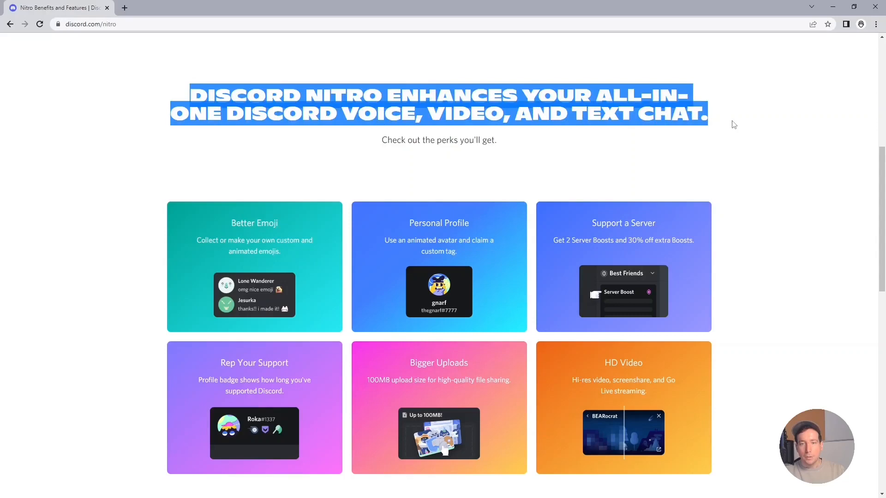
{"action": "left_click", "coordinate": [750, 139]}
Inspect the heading in the browser developer tools and filter its styles for font-family.
{"action": "key", "text": "ctrl+shift+i"}
{"action": "key", "text": "ctrl+shift+c"}
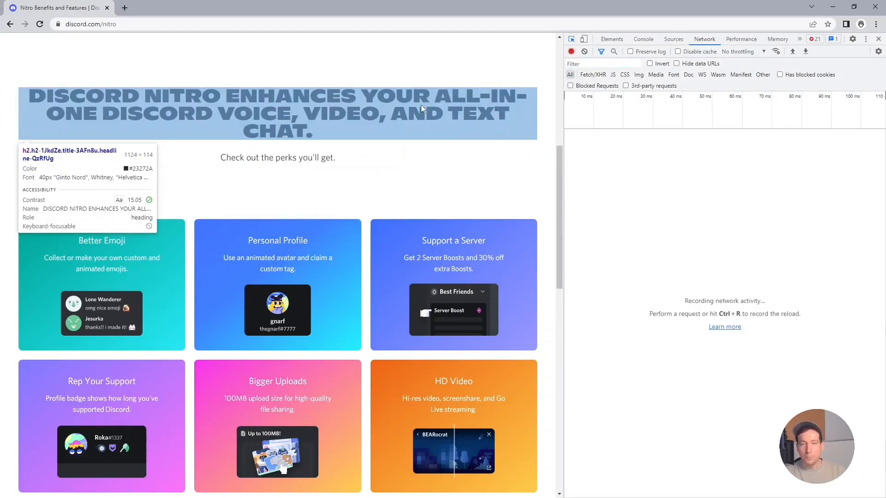
{"action": "left_click", "coordinate": [421, 104]}
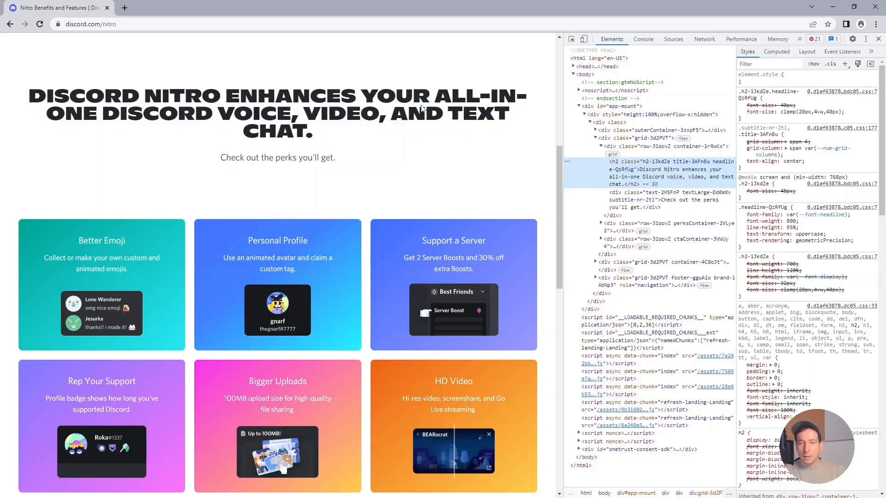
{"action": "left_click", "coordinate": [777, 62]}
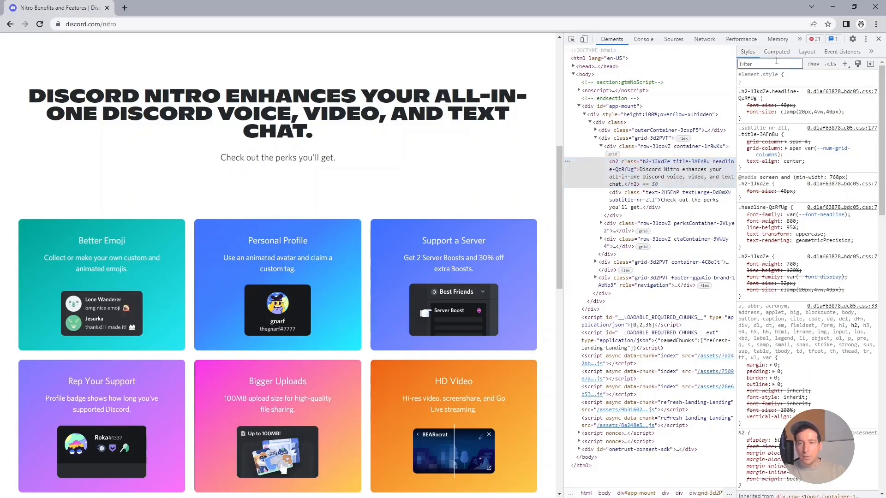
{"action": "type", "text": "font-famil"}
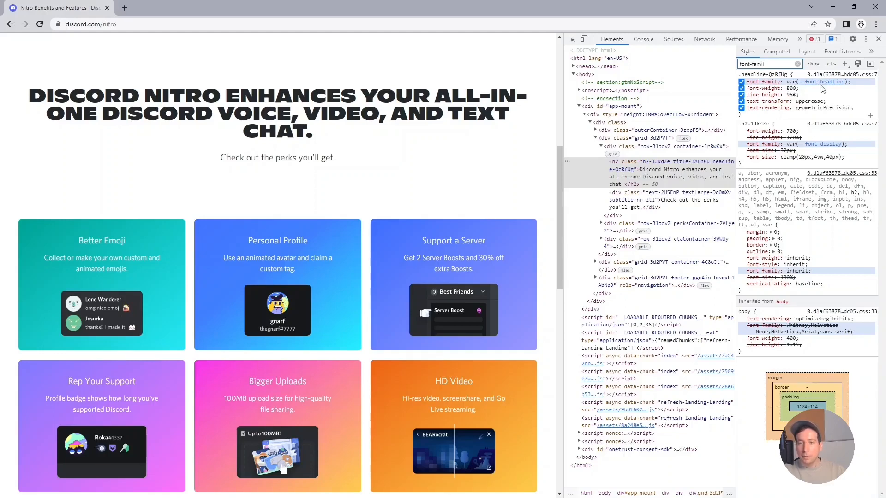
{"action": "mouse_move", "coordinate": [820, 83]}
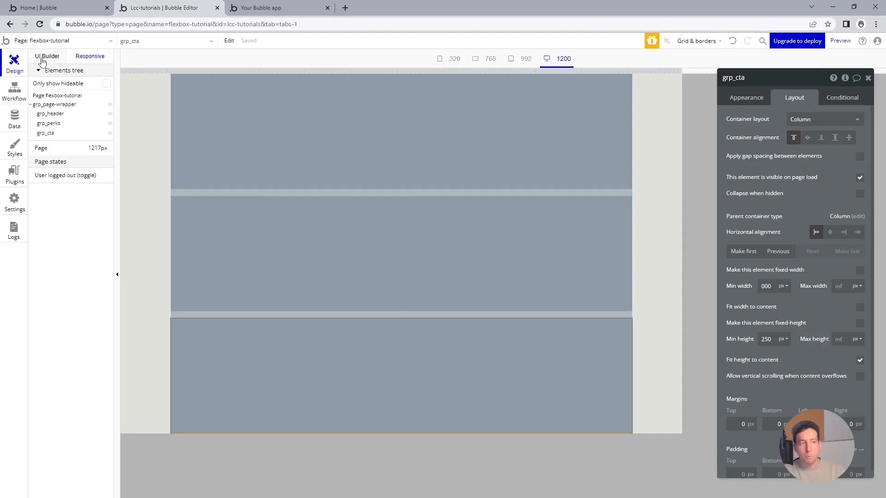
Add a text element inside grp_header and paste the copied Discord Nitro heading as its content.
{"action": "left_click", "coordinate": [41, 60]}
{"action": "left_click", "coordinate": [46, 174]}
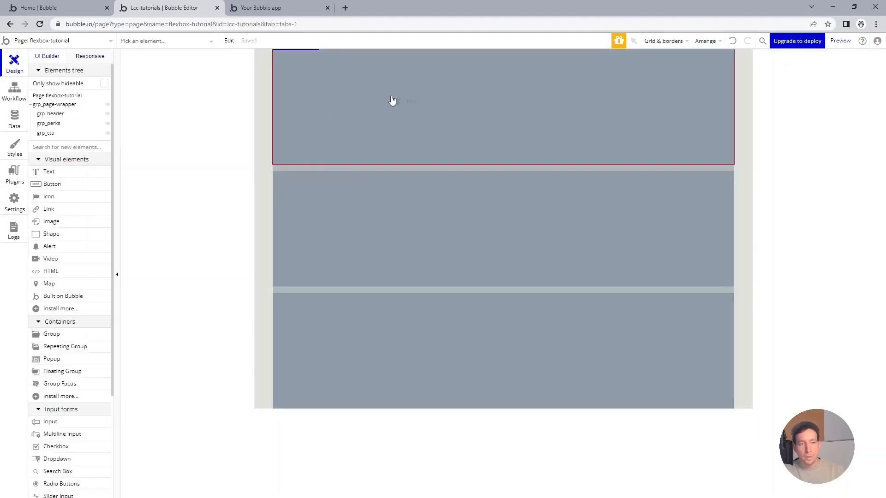
{"action": "left_click", "coordinate": [392, 100]}
{"action": "type", "text": "DISCORD NITRO ENHANCES YOUR ALL-IN-ONE DISCORD VOICE, VIDEO, AND TEXT CHAT."}
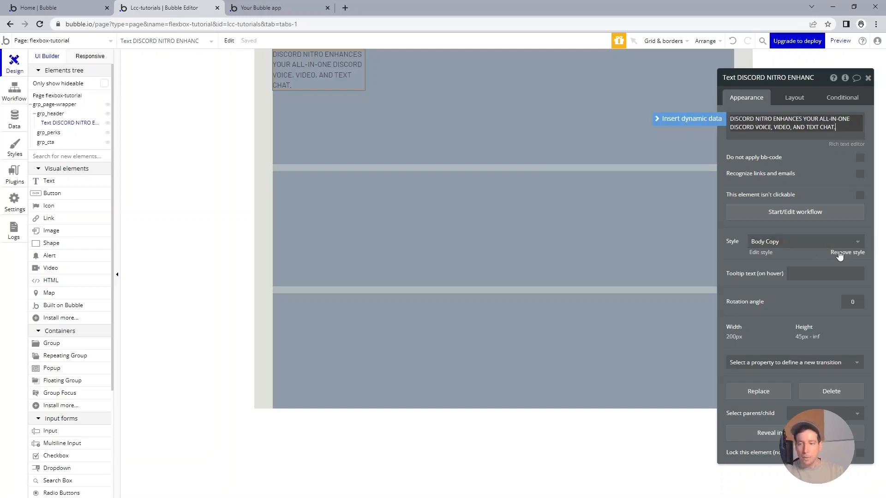
Remove the text element's style and set its font to Arial with weight 800 (Extra Bold).
{"action": "left_click", "coordinate": [839, 253]}
{"action": "left_click", "coordinate": [790, 289]}
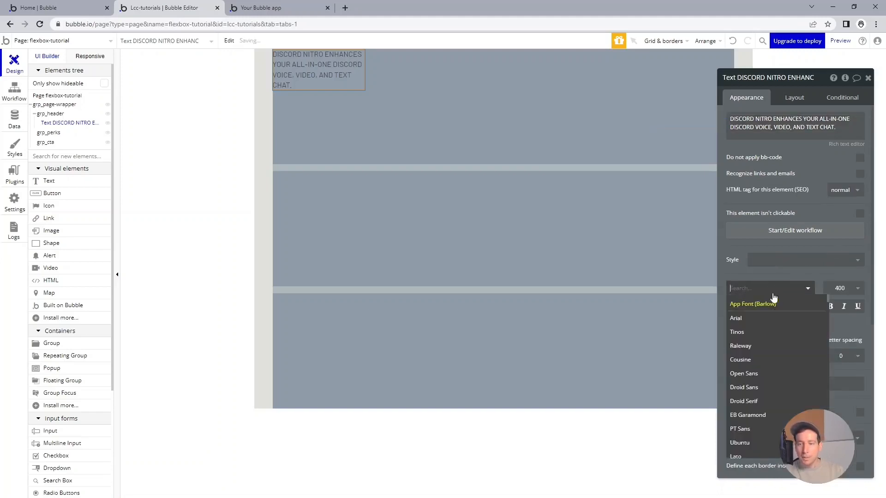
{"action": "left_click", "coordinate": [764, 318]}
{"action": "left_click", "coordinate": [843, 289]}
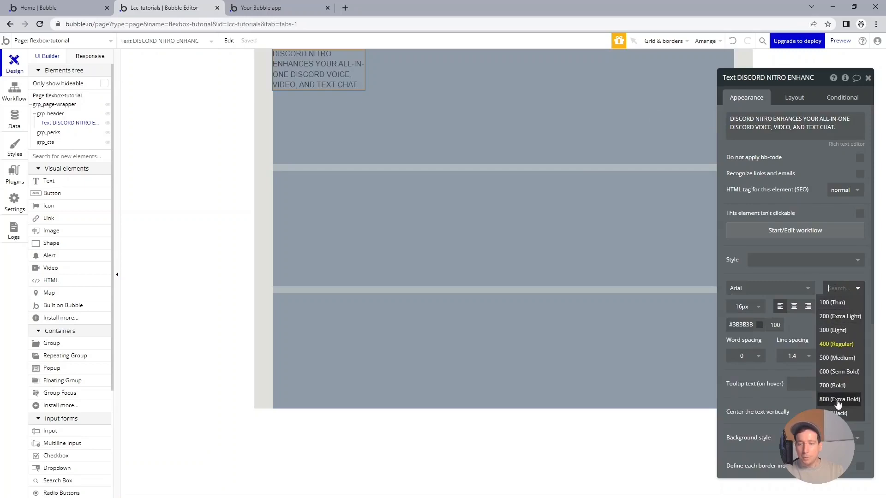
{"action": "left_click", "coordinate": [838, 399]}
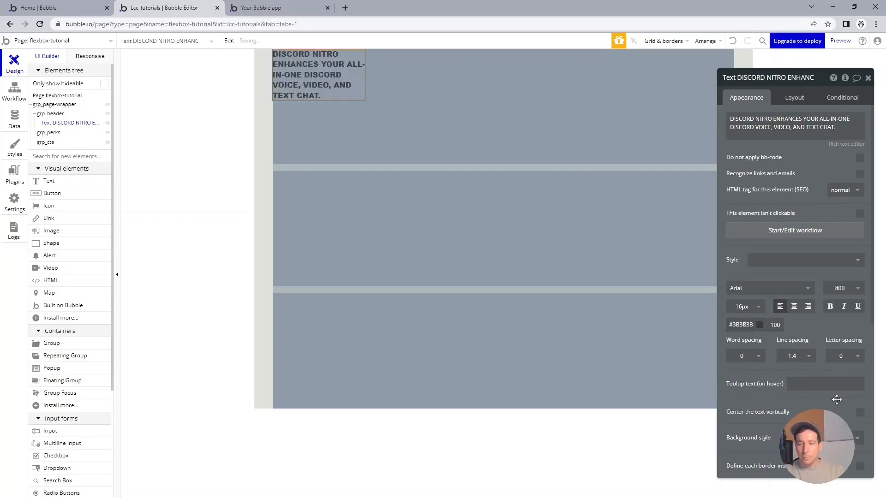
Set the heading text's font size to 40 px.
{"action": "left_click", "coordinate": [743, 305]}
{"action": "double_click", "coordinate": [744, 305]}
{"action": "type", "text": "40"}
{"action": "key", "text": "Return"}
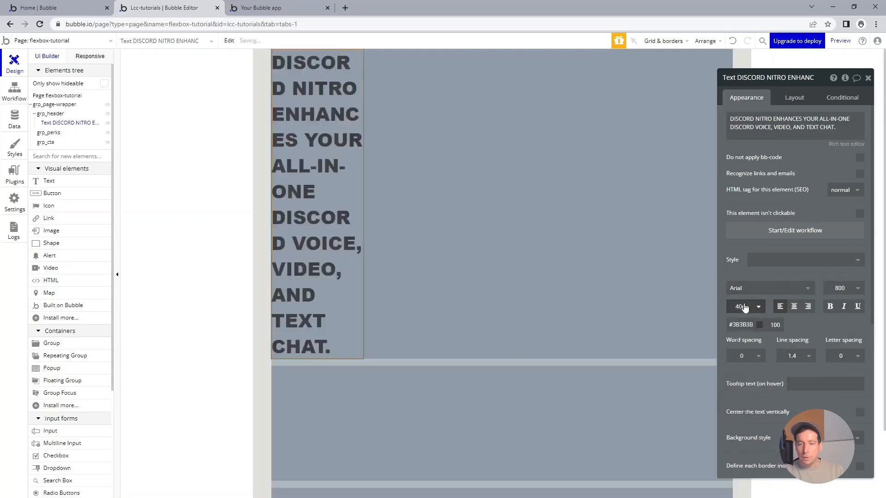
Make the heading text not fixed-width and set its minimum width and minimum height to 0.
{"action": "left_click", "coordinate": [367, 142]}
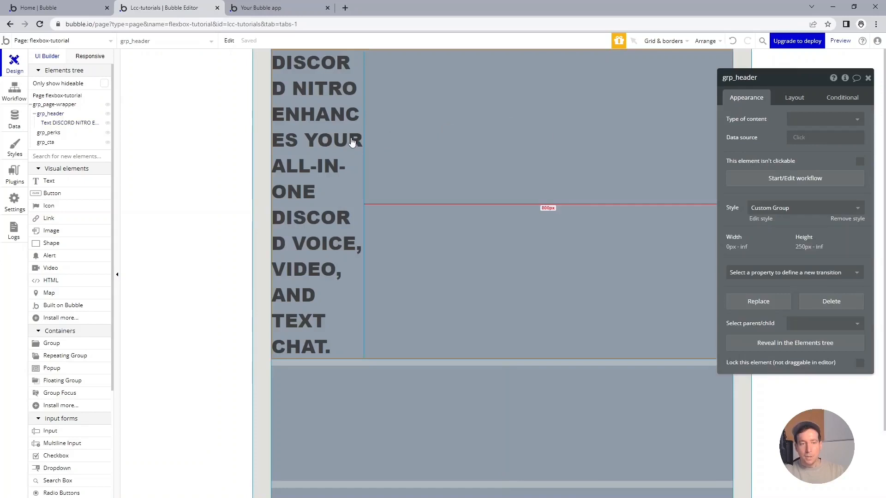
{"action": "left_click", "coordinate": [352, 141]}
{"action": "left_click", "coordinate": [797, 102]}
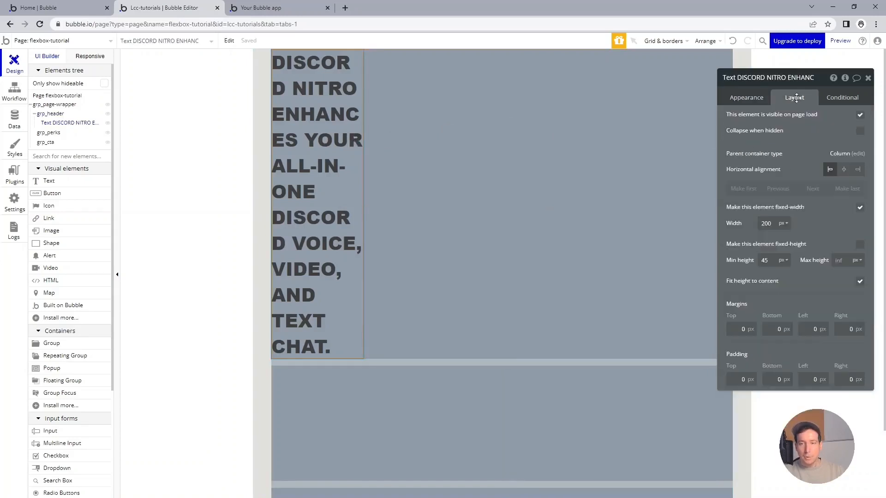
{"action": "left_click", "coordinate": [859, 207]}
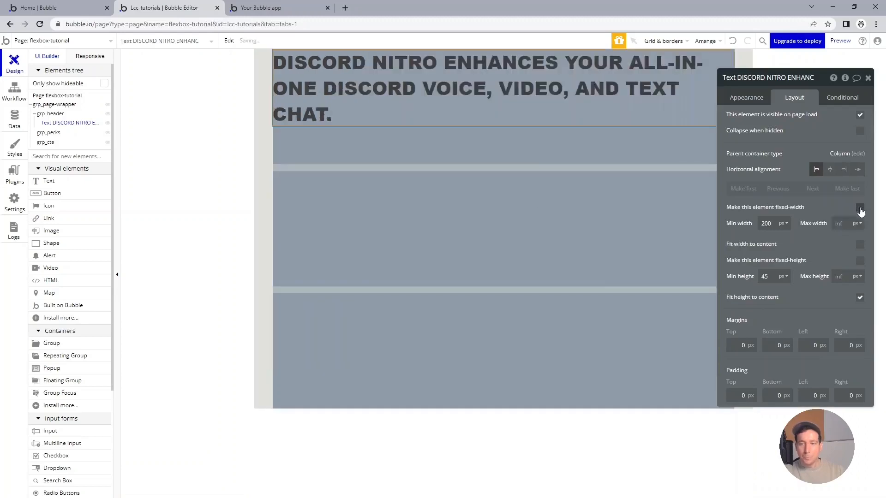
{"action": "double_click", "coordinate": [778, 230]}
{"action": "type", "text": "0"}
{"action": "left_click", "coordinate": [782, 247]}
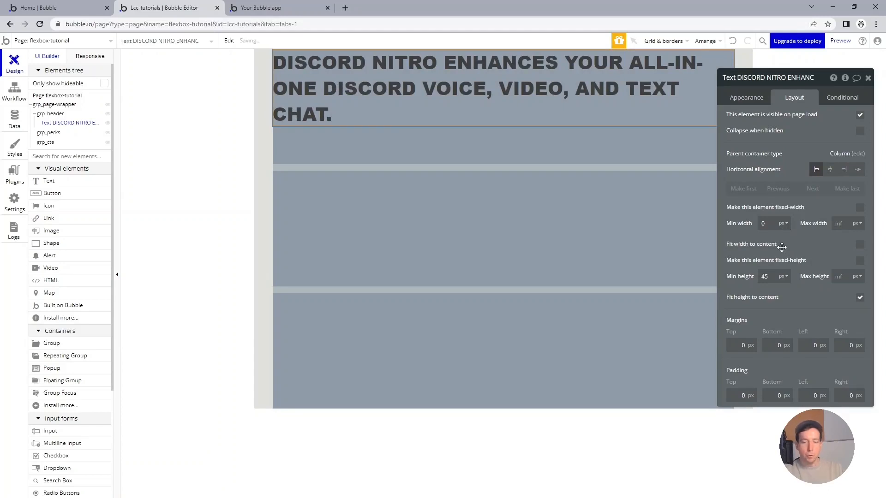
{"action": "double_click", "coordinate": [771, 277]}
{"action": "type", "text": "0"}
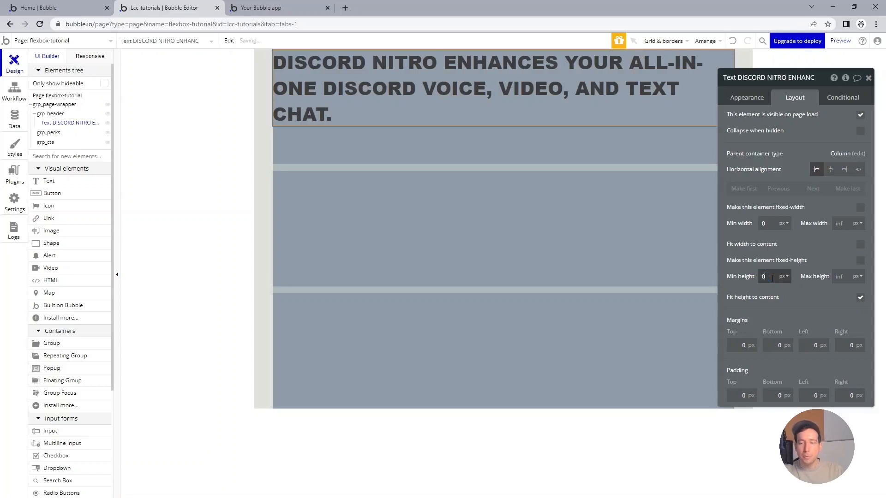
{"action": "left_click", "coordinate": [805, 250]}
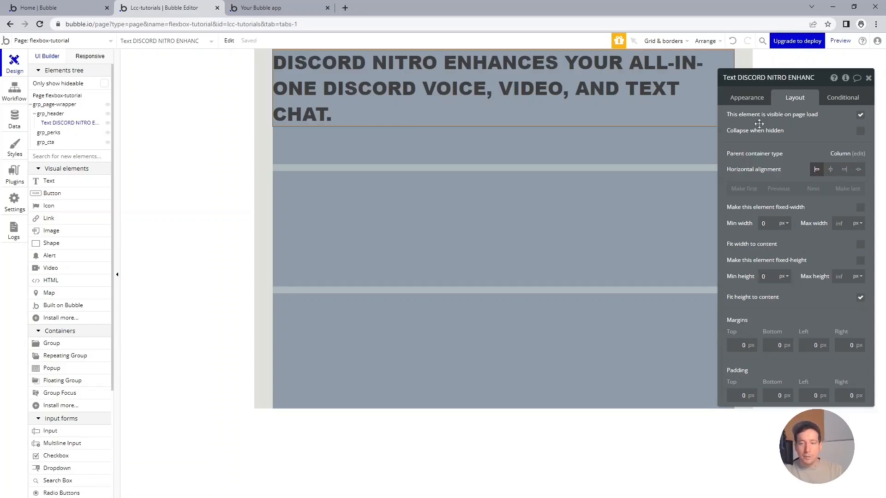
Set the heading's line spacing to 1 and center-align its text.
{"action": "left_click", "coordinate": [747, 98]}
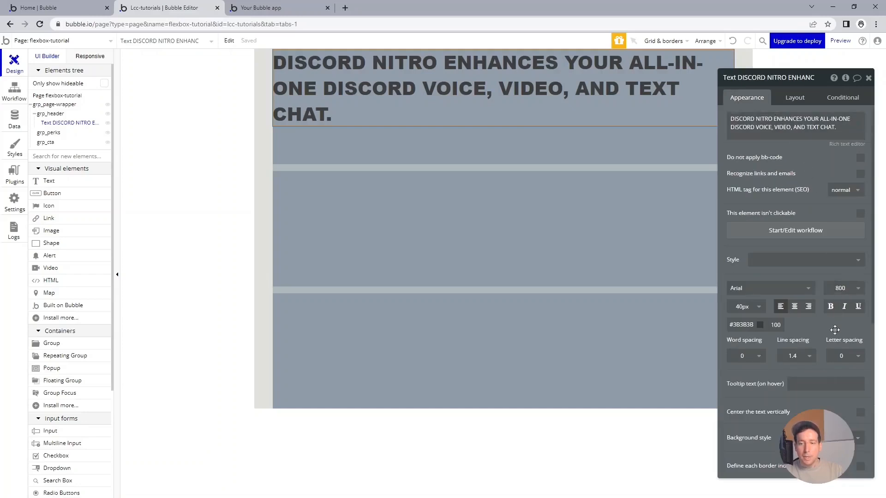
{"action": "left_click", "coordinate": [801, 360]}
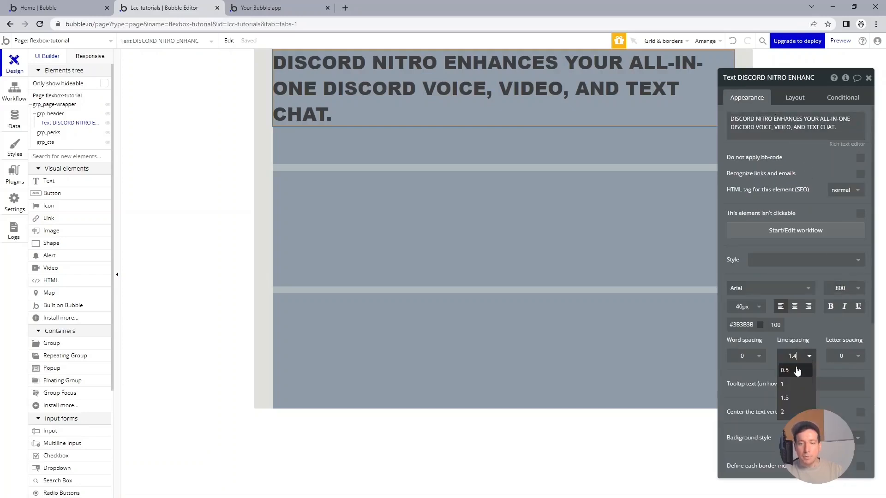
{"action": "left_click", "coordinate": [795, 357]}
{"action": "left_click", "coordinate": [809, 356]}
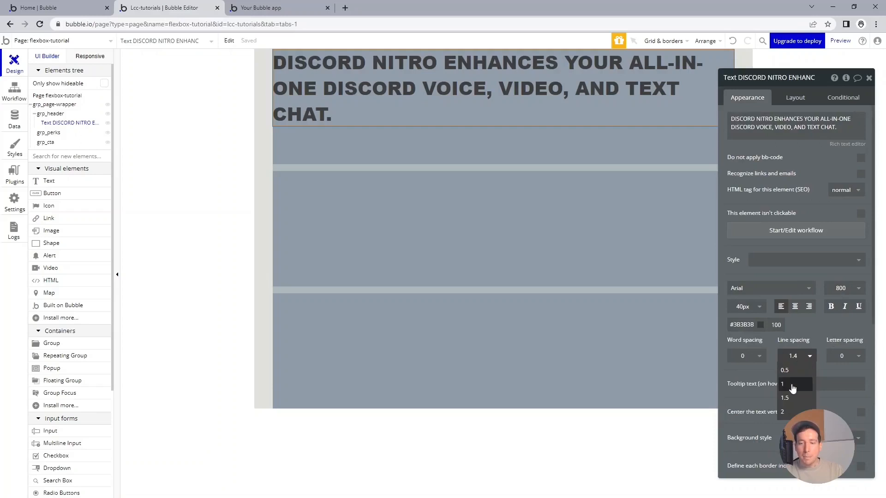
{"action": "left_click", "coordinate": [793, 382]}
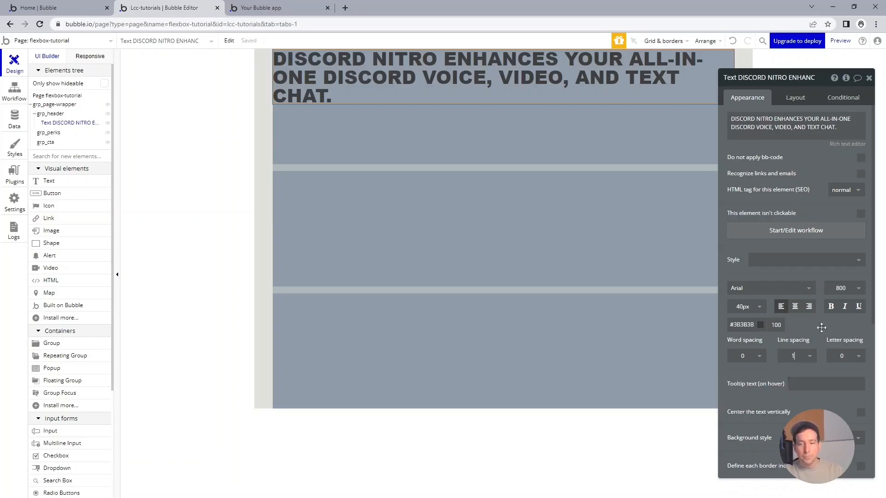
{"action": "left_click", "coordinate": [796, 308]}
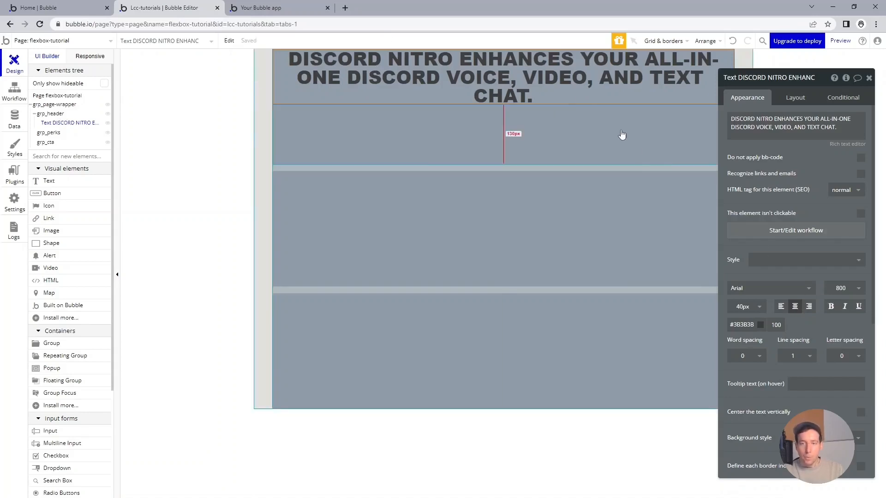
Center the heading text element horizontally within its parent container.
{"action": "left_click", "coordinate": [784, 96]}
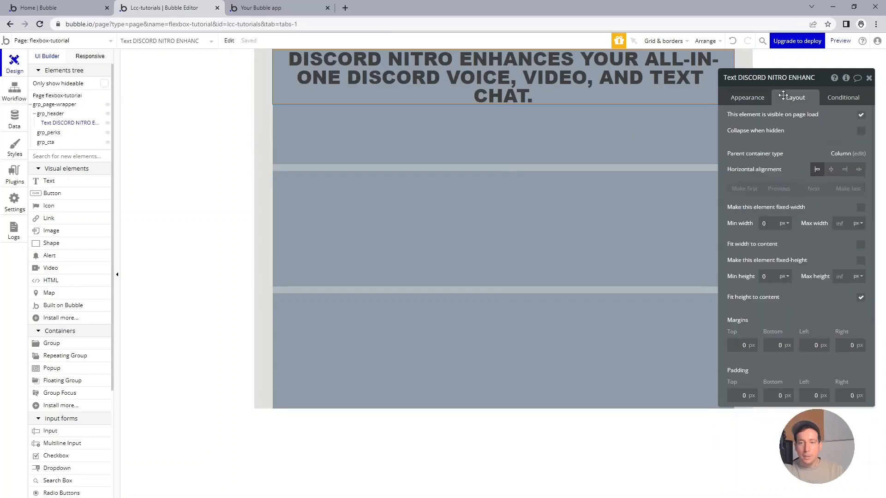
{"action": "left_click", "coordinate": [825, 169]}
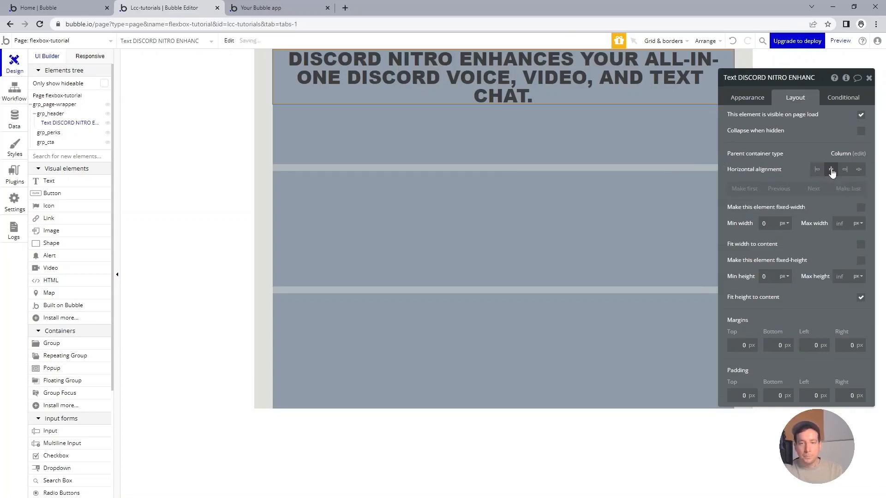
{"action": "left_click", "coordinate": [599, 129]}
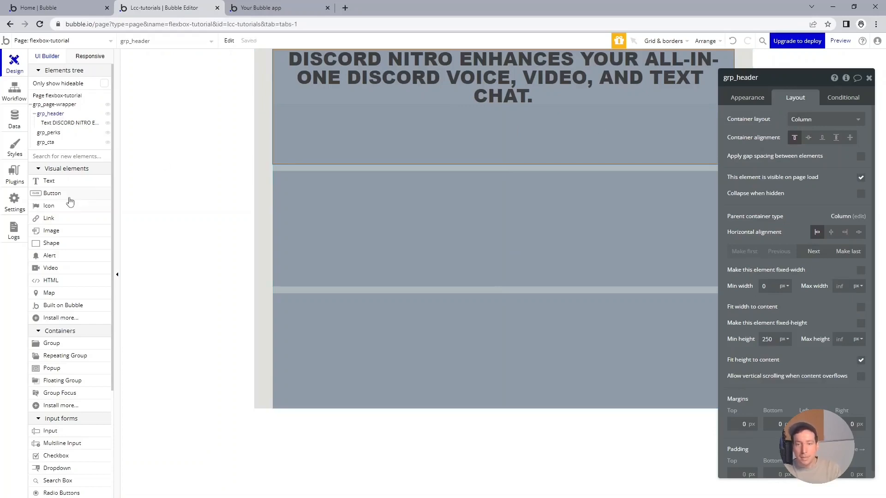
Place a new text element inside grp_header below the heading.
{"action": "left_click", "coordinate": [89, 186]}
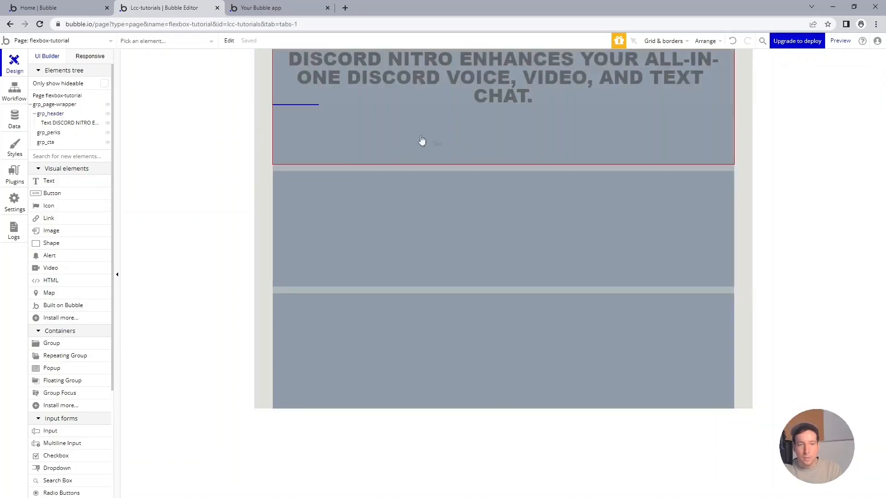
{"action": "left_click", "coordinate": [435, 134]}
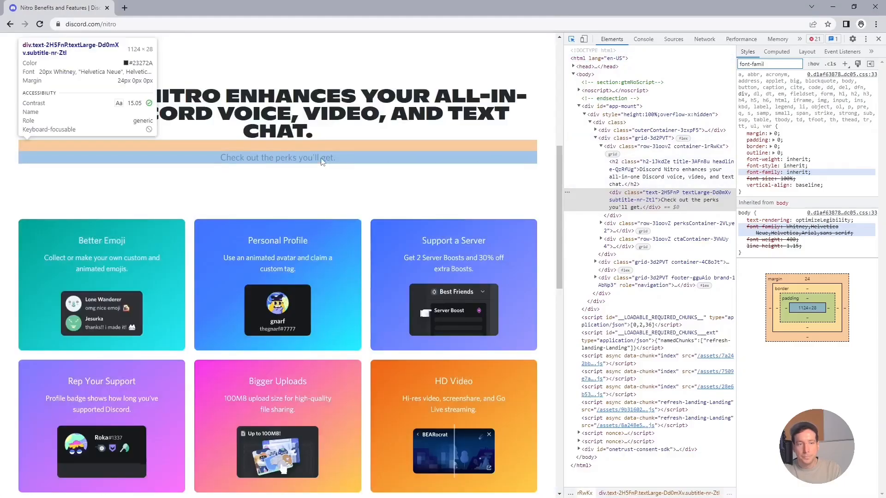
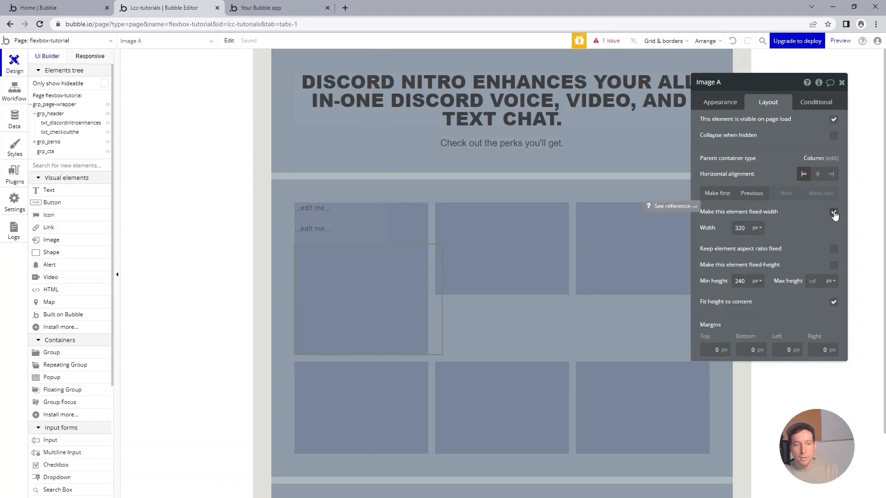
Set the image's fixed width to 150 px and make it fixed-height at 150 px.
{"action": "left_click", "coordinate": [747, 228]}
{"action": "double_click", "coordinate": [746, 228]}
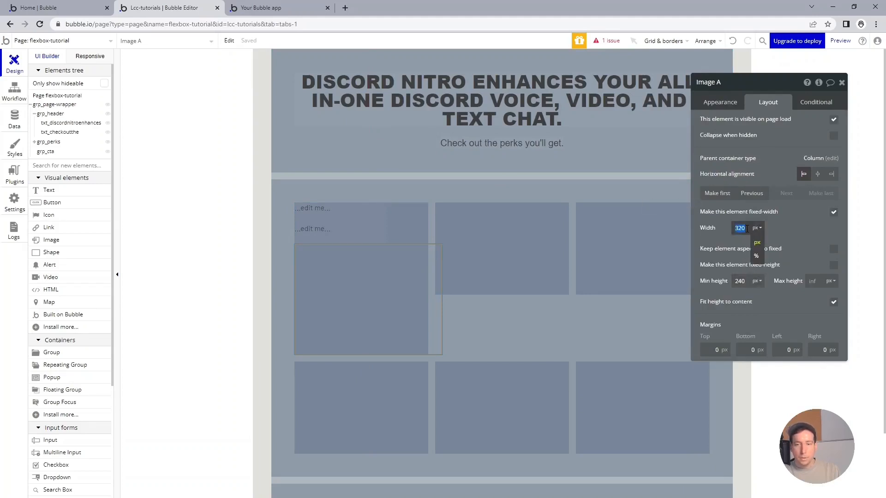
{"action": "type", "text": "150"}
{"action": "key", "text": "Tab"}
{"action": "left_click", "coordinate": [832, 268]}
{"action": "double_click", "coordinate": [739, 281]}
{"action": "type", "text": "150"}
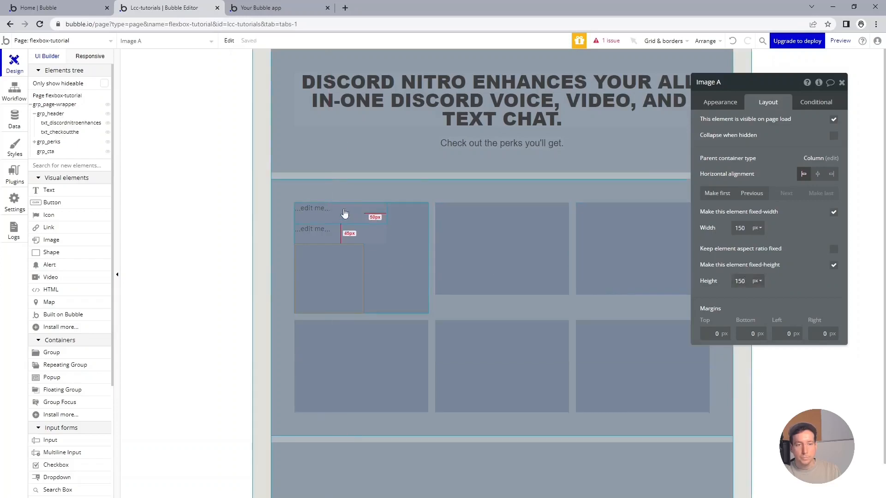
Copy the Better Emoji card's description from the Discord Nitro page and paste it into the second text element.
{"action": "key", "text": "alt+Tab"}
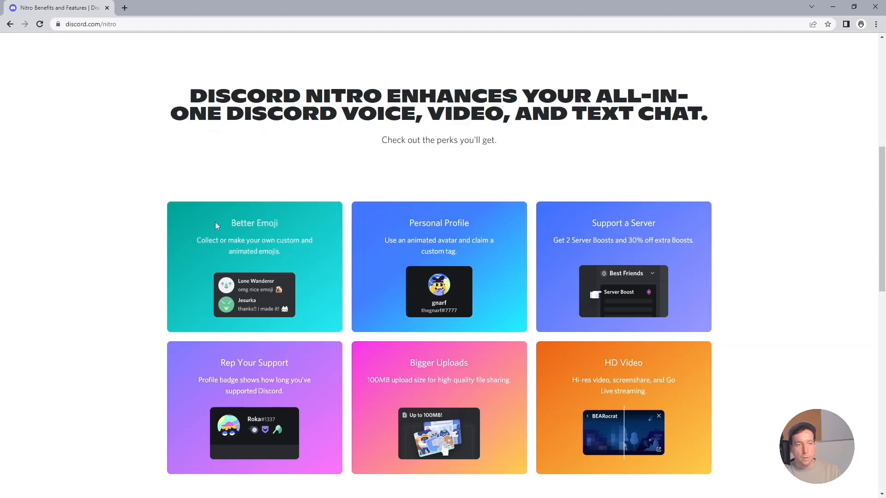
{"action": "left_click_drag", "start_coordinate": [197, 241], "coordinate": [290, 258]}
{"action": "key", "text": "ctrl+c"}
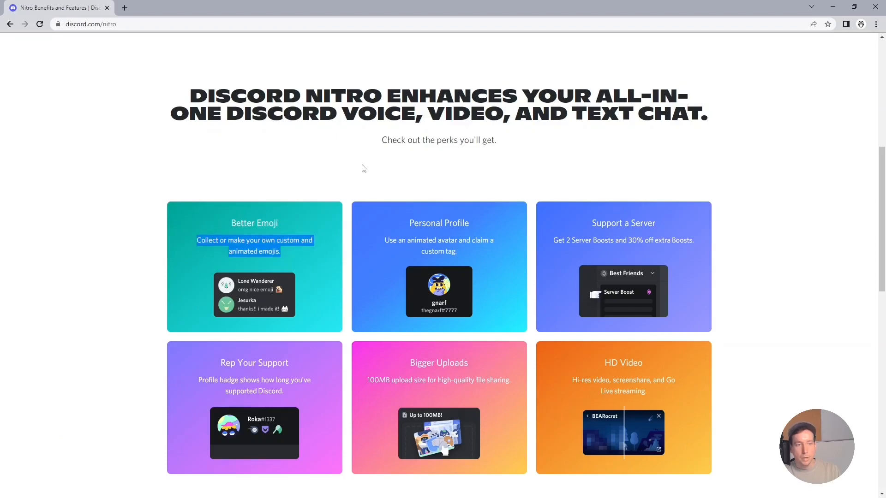
{"action": "left_click", "coordinate": [832, 6]}
{"action": "left_click", "coordinate": [340, 233]}
{"action": "left_click", "coordinate": [720, 102]}
{"action": "left_click", "coordinate": [754, 130]}
{"action": "key", "text": "ctrl+v"}
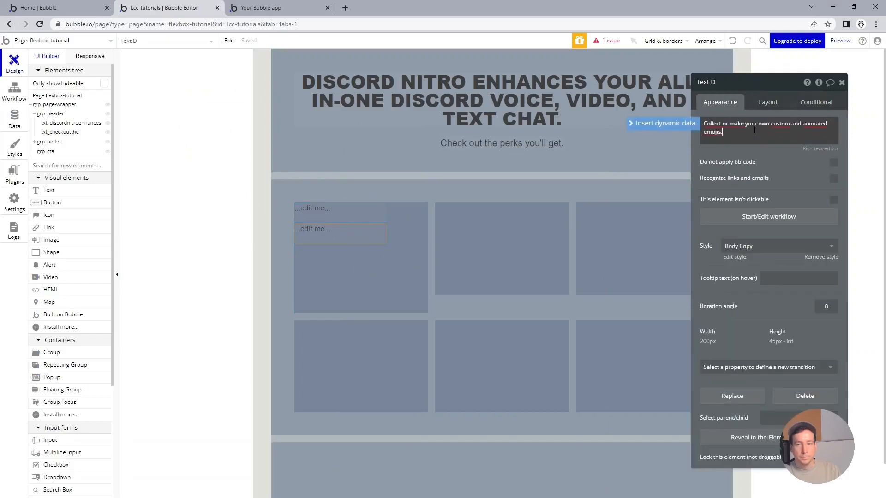
Change the first text element's content to "Better Emoji" and remove its style.
{"action": "left_click", "coordinate": [323, 209]}
{"action": "triple_click", "coordinate": [722, 121]}
{"action": "type", "text": "B"}
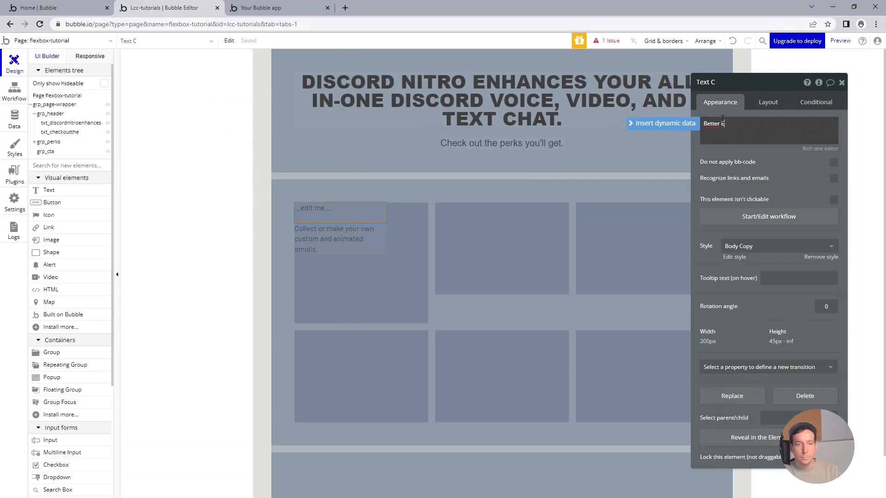
{"action": "type", "text": "etter Emoji"}
{"action": "left_click", "coordinate": [808, 261]}
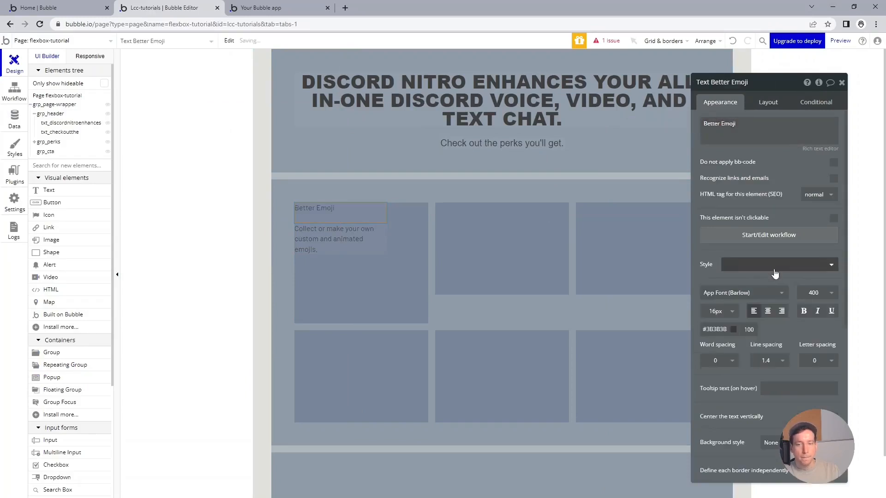
Set the Better Emoji title's font to Arial at 20 px.
{"action": "left_click", "coordinate": [758, 293]}
{"action": "type", "text": "ar"}
{"action": "left_click", "coordinate": [738, 324]}
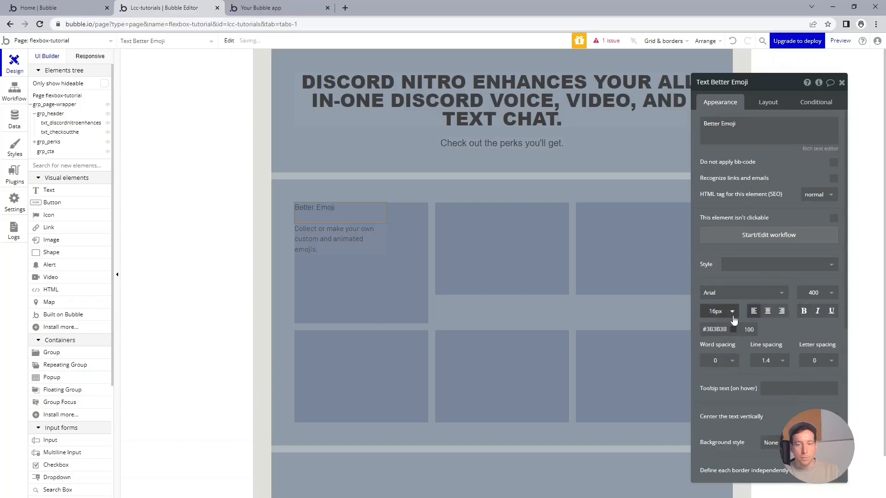
{"action": "left_click", "coordinate": [717, 311]}
{"action": "type", "text": "20"}
{"action": "key", "text": "Return"}
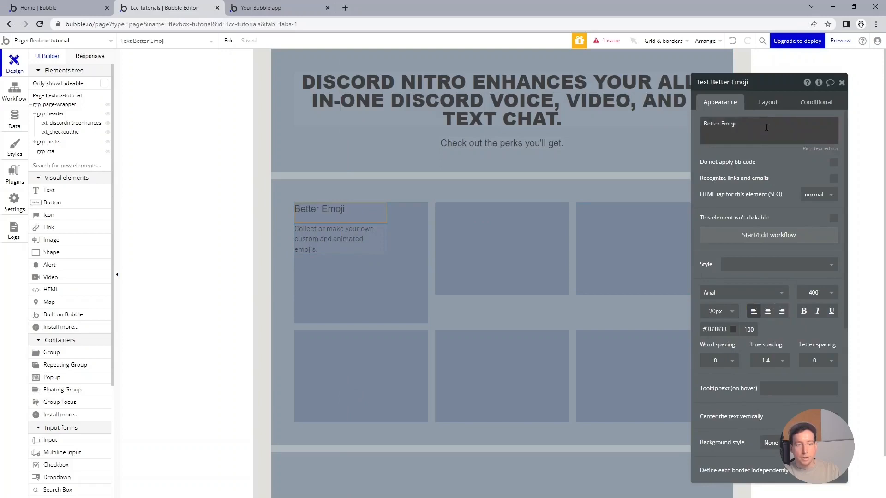
Make the title text not fixed-width, with minimum width and minimum height of 0.
{"action": "left_click", "coordinate": [768, 102]}
{"action": "left_click", "coordinate": [825, 214]}
{"action": "left_click", "coordinate": [747, 229]}
{"action": "left_click", "coordinate": [760, 236]}
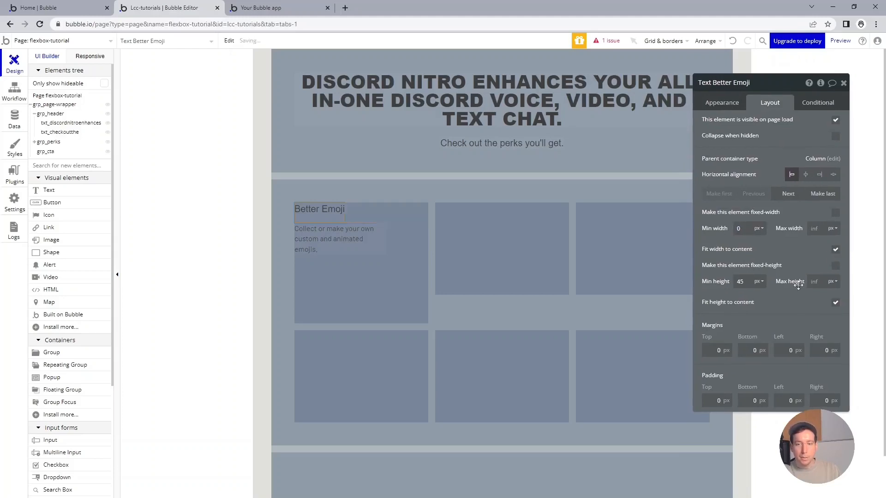
{"action": "double_click", "coordinate": [748, 282]}
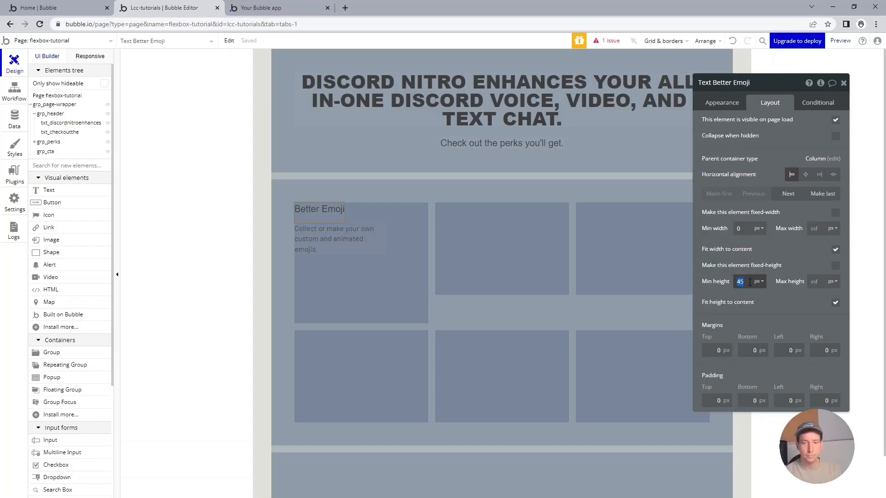
Make the description text not fixed-width and fit width to content, with minimum width and height 0.
{"action": "left_click", "coordinate": [353, 233]}
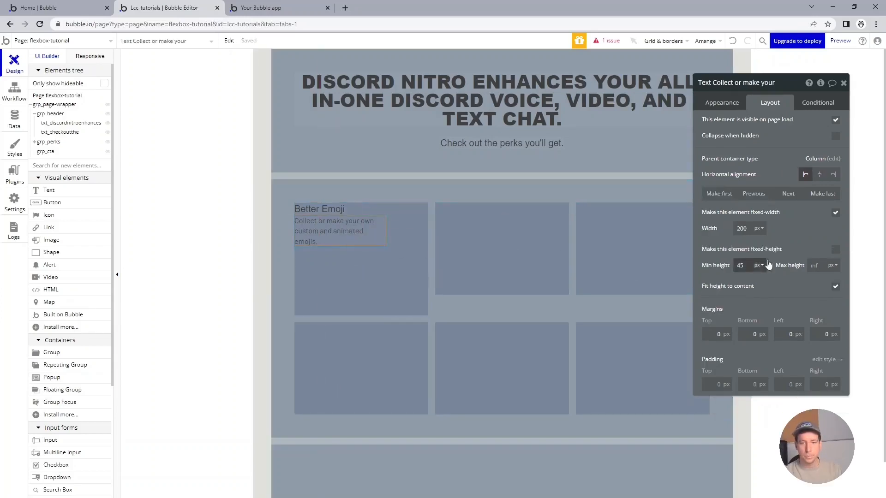
{"action": "left_click", "coordinate": [835, 212]}
{"action": "left_click", "coordinate": [753, 228]}
{"action": "type", "text": "0"}
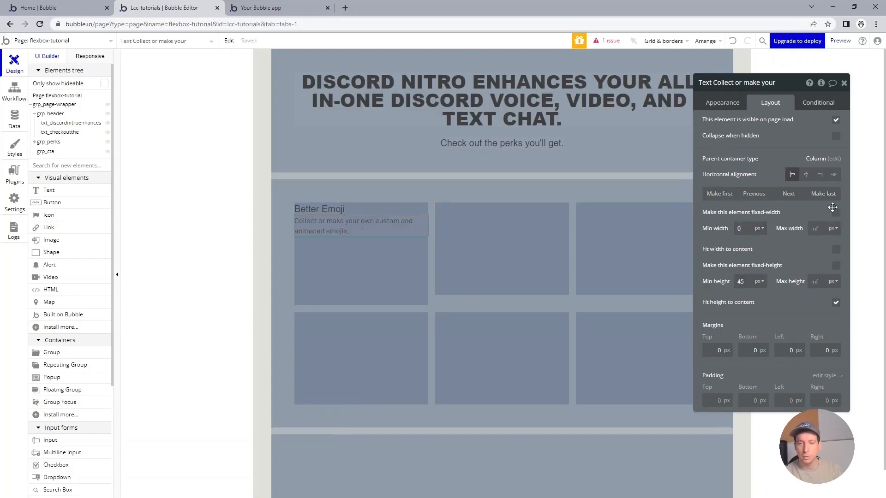
{"action": "left_click", "coordinate": [835, 212]}
{"action": "left_click", "coordinate": [835, 213]}
{"action": "left_click", "coordinate": [743, 284]}
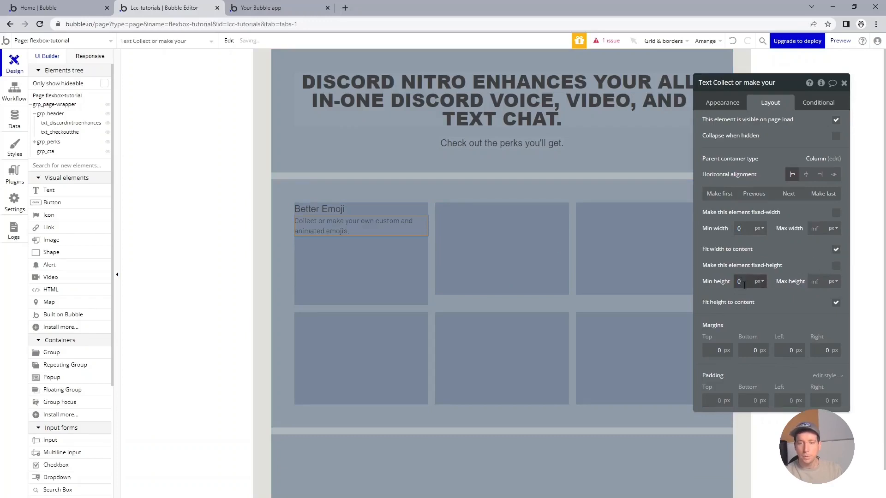
Center both the title and the description horizontally within the perk card.
{"action": "left_click", "coordinate": [336, 209]}
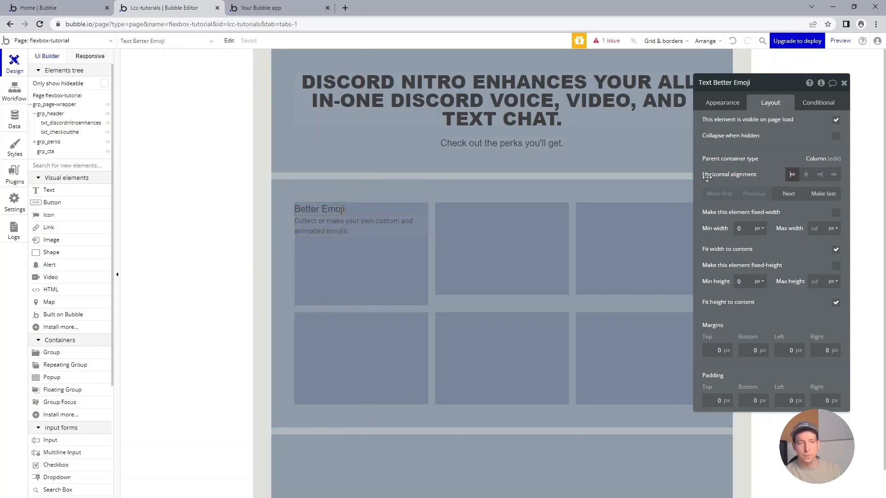
{"action": "left_click", "coordinate": [806, 174]}
{"action": "left_click", "coordinate": [392, 226]}
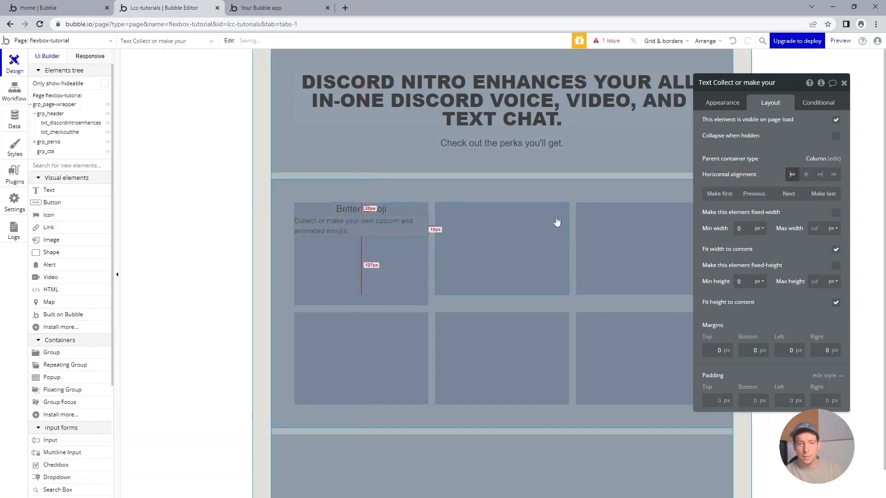
{"action": "left_click", "coordinate": [805, 176]}
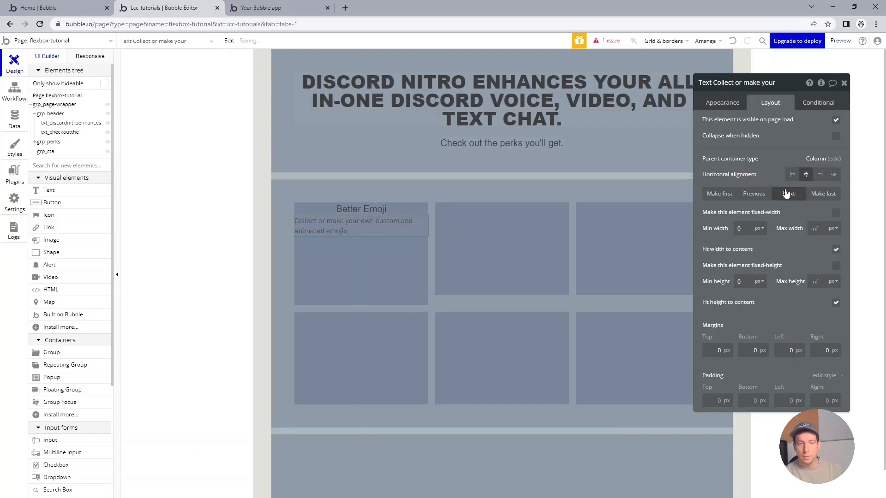
Remove the description's style and center-align its text.
{"action": "left_click", "coordinate": [722, 103]}
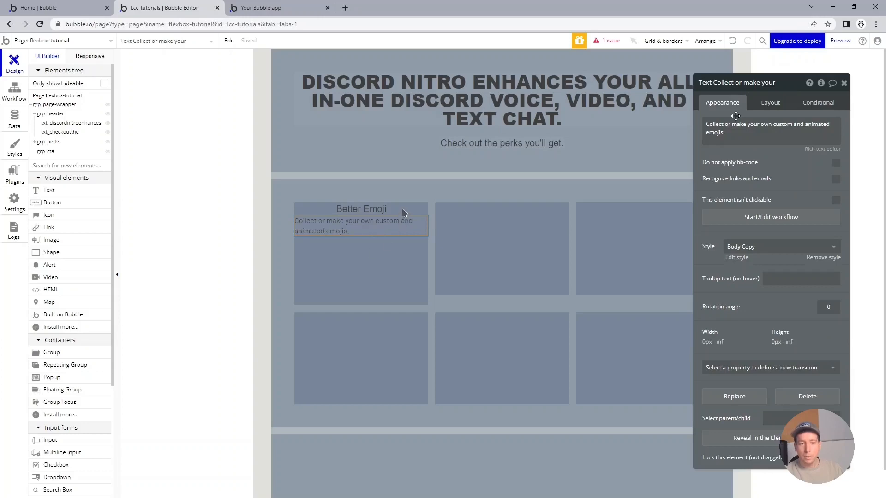
{"action": "left_click", "coordinate": [816, 259]}
{"action": "left_click", "coordinate": [771, 314]}
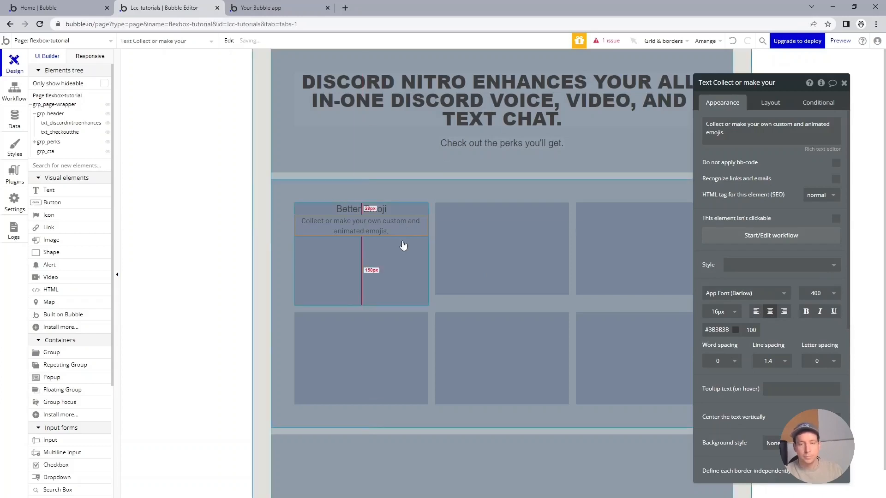
Rename the title text element to txt_betteremoji.
{"action": "left_click", "coordinate": [388, 254]}
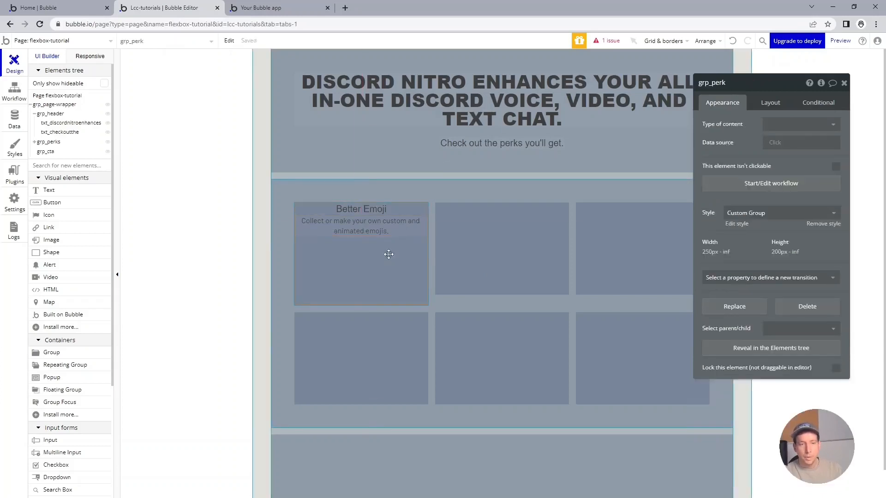
{"action": "left_click", "coordinate": [365, 209]}
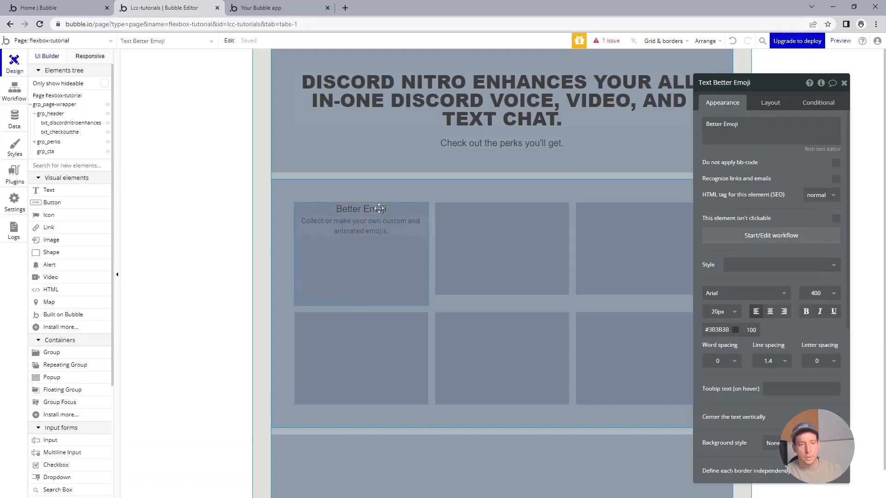
{"action": "double_click", "coordinate": [750, 87]}
{"action": "key", "text": "ctrl+a"}
{"action": "type", "text": "txt_betterem"}
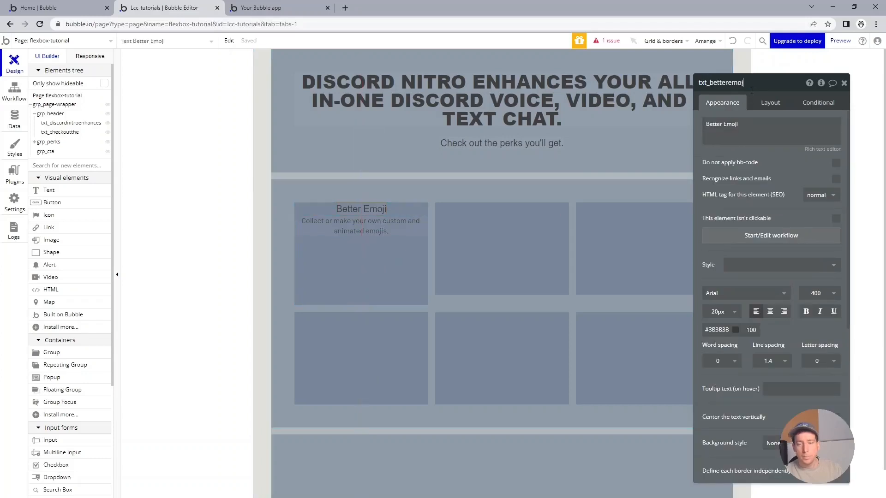
{"action": "key", "text": "Return"}
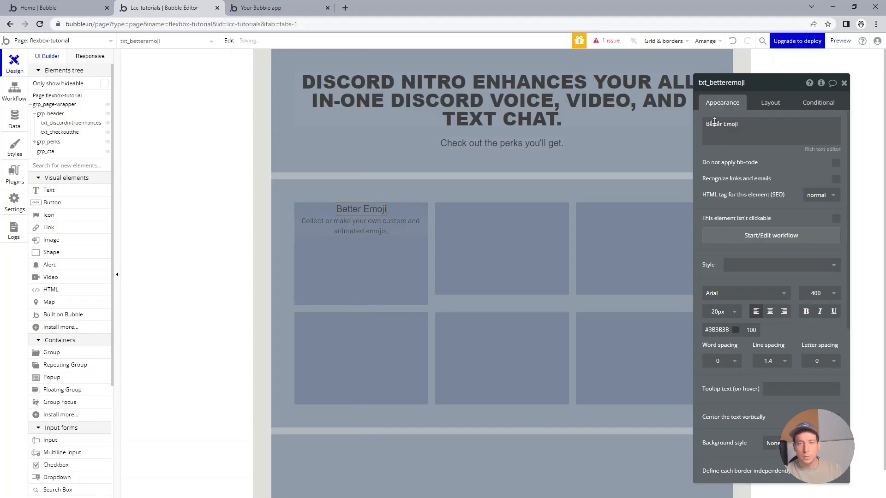
Set the title's font color to white #FFFFFF.
{"action": "left_click", "coordinate": [733, 329]}
{"action": "left_click_drag", "start_coordinate": [719, 354], "coordinate": [686, 338]}
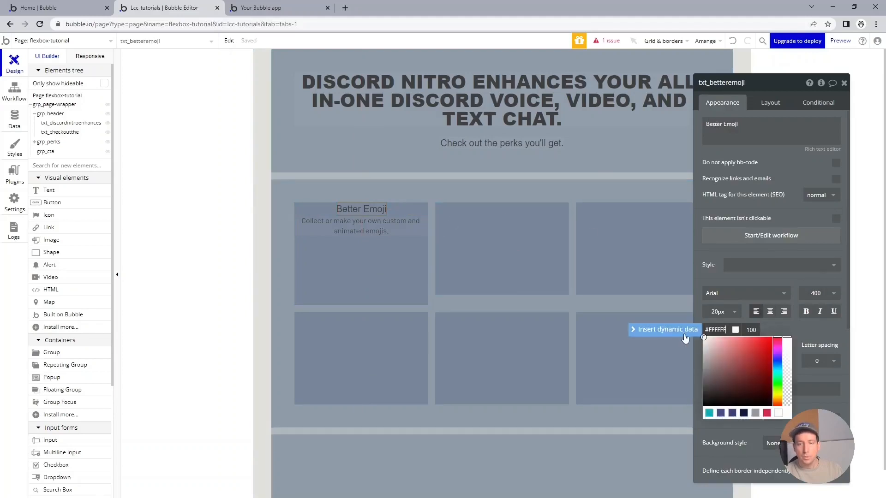
{"action": "left_click", "coordinate": [387, 231]}
Set the description's font color to white #FFFFFF.
{"action": "left_click", "coordinate": [735, 330]}
{"action": "left_click_drag", "start_coordinate": [712, 371], "coordinate": [689, 323]}
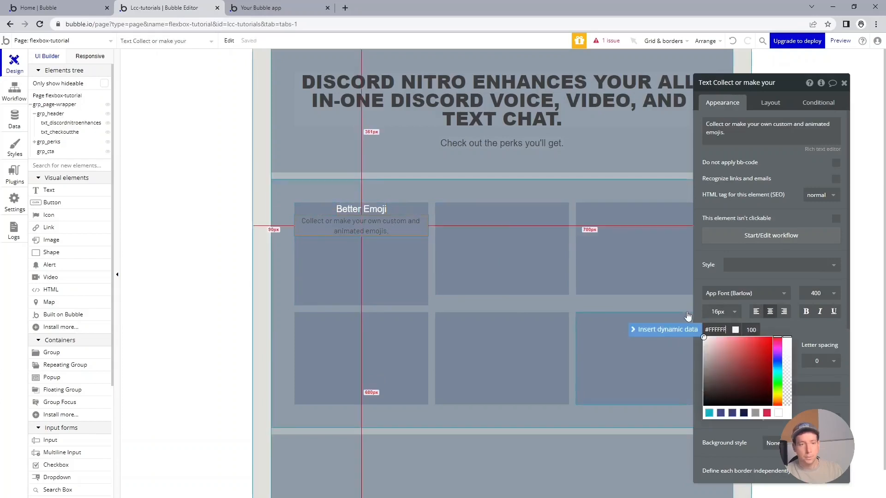
{"action": "left_click", "coordinate": [395, 263]}
{"action": "left_click", "coordinate": [191, 138]}
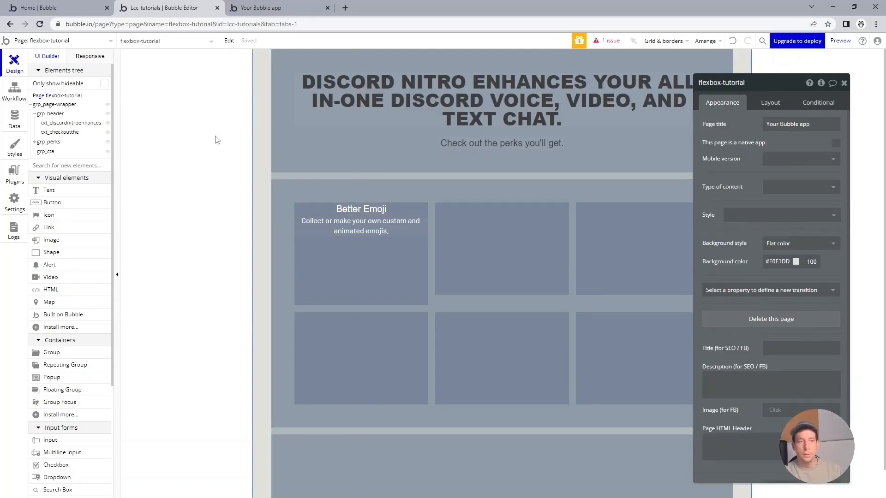
Copy the link address of betteremoji.png from the app's file manager.
{"action": "left_click", "coordinate": [22, 126]}
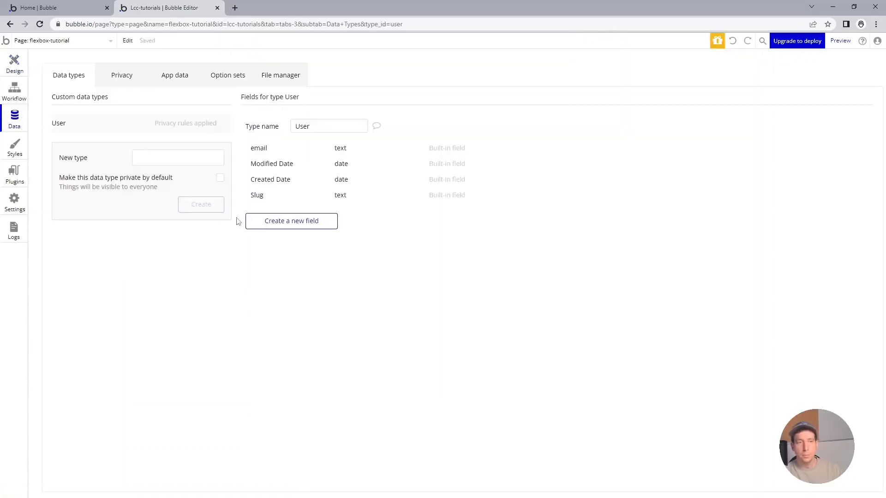
{"action": "left_click", "coordinate": [275, 82]}
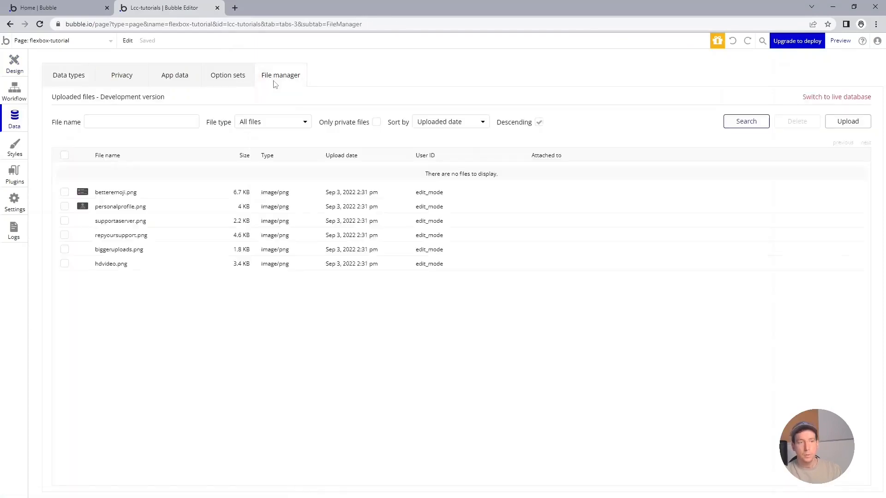
{"action": "right_click", "coordinate": [125, 170]}
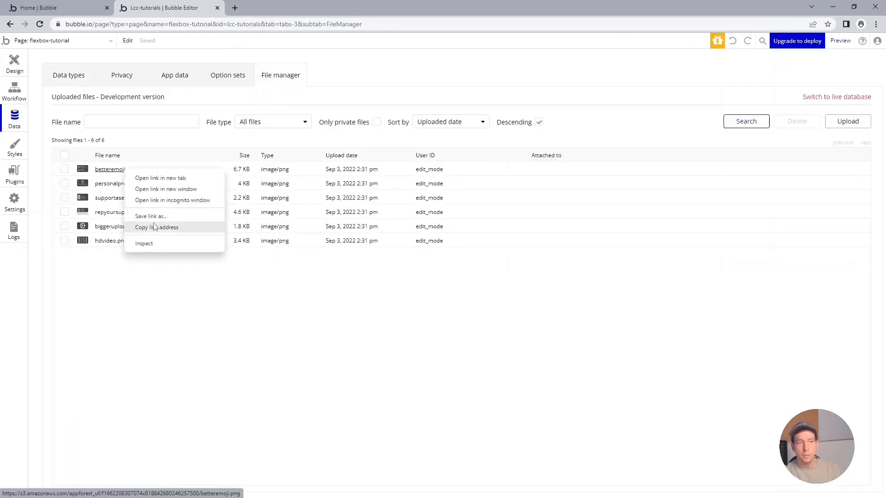
{"action": "left_click", "coordinate": [153, 227]}
Rename the card's image element img_betteremoji and paste the betteremoji.png link as its dynamic image.
{"action": "left_click", "coordinate": [14, 69]}
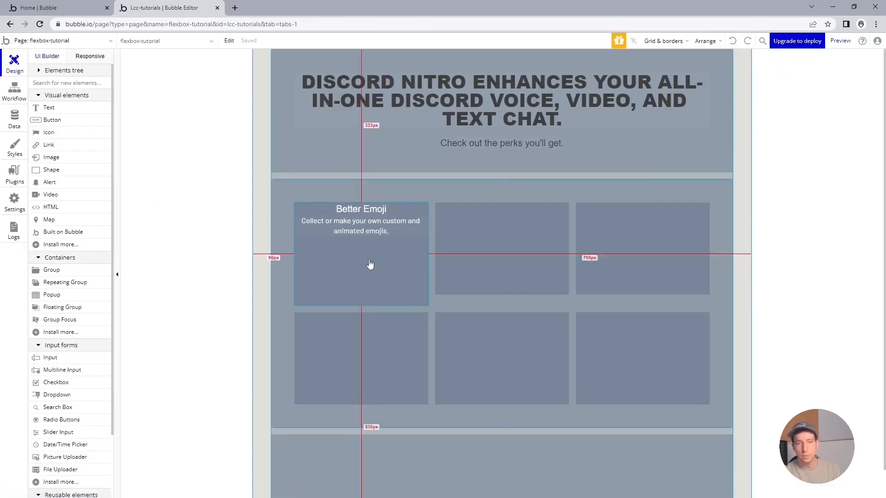
{"action": "left_click", "coordinate": [317, 271]}
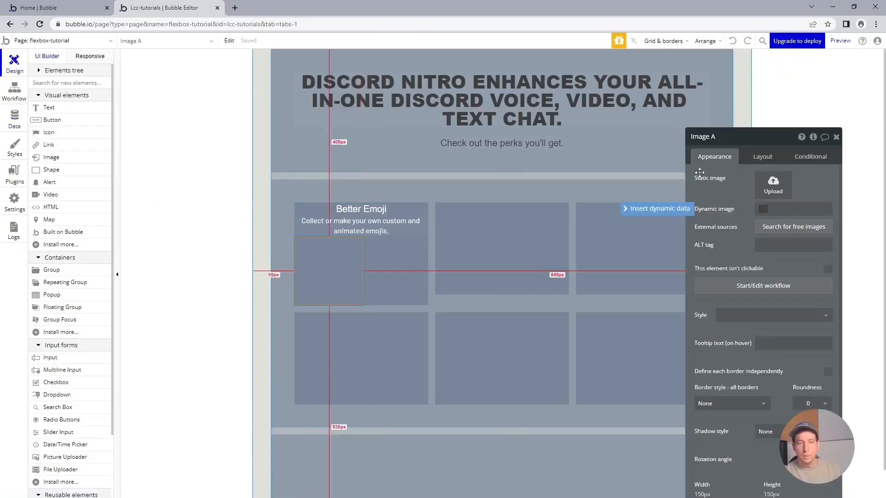
{"action": "left_click", "coordinate": [740, 138]}
{"action": "key", "text": "BackSpace"}
{"action": "type", "text": "img_"}
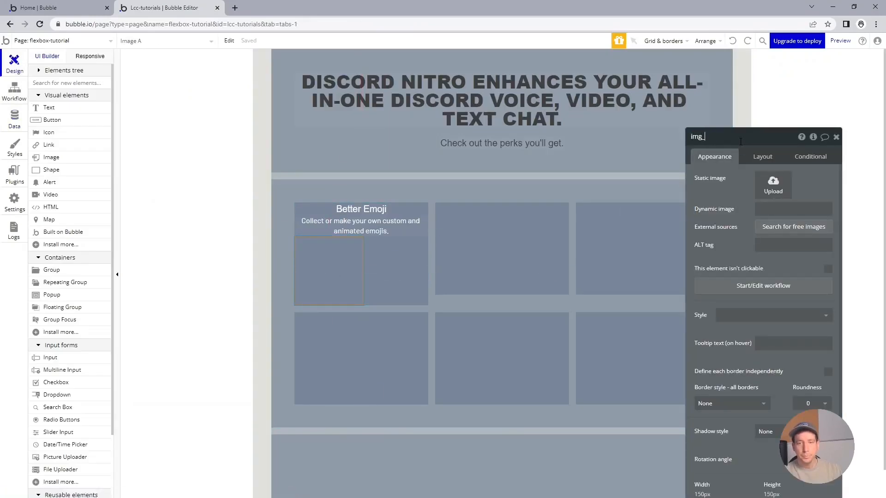
{"action": "type", "text": "betteremoji"}
{"action": "left_click", "coordinate": [815, 209]}
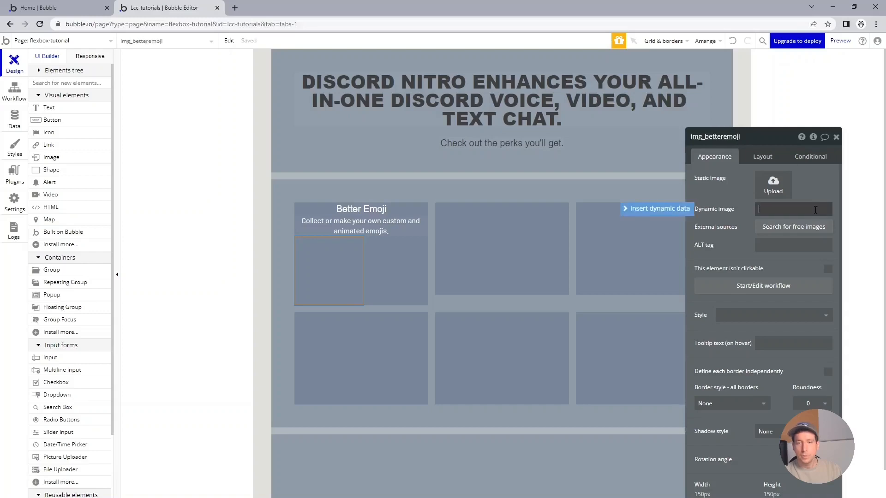
{"action": "key", "text": "ctrl+v"}
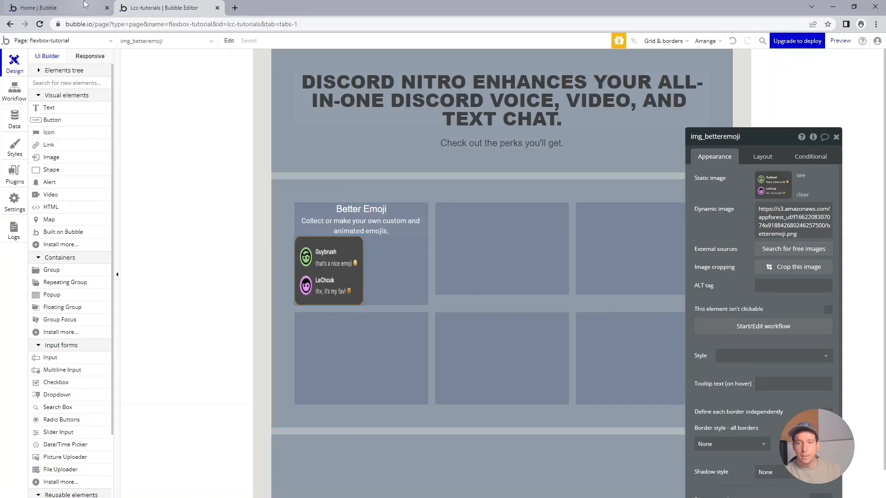
Set the emoji image's size to 177 px wide and 112 px high.
{"action": "left_click", "coordinate": [763, 157]}
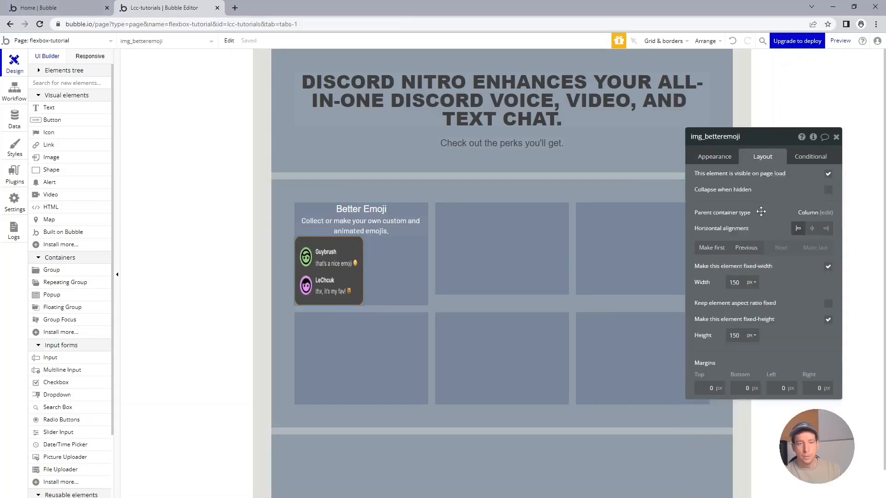
{"action": "double_click", "coordinate": [740, 282]}
{"action": "type", "text": "112"}
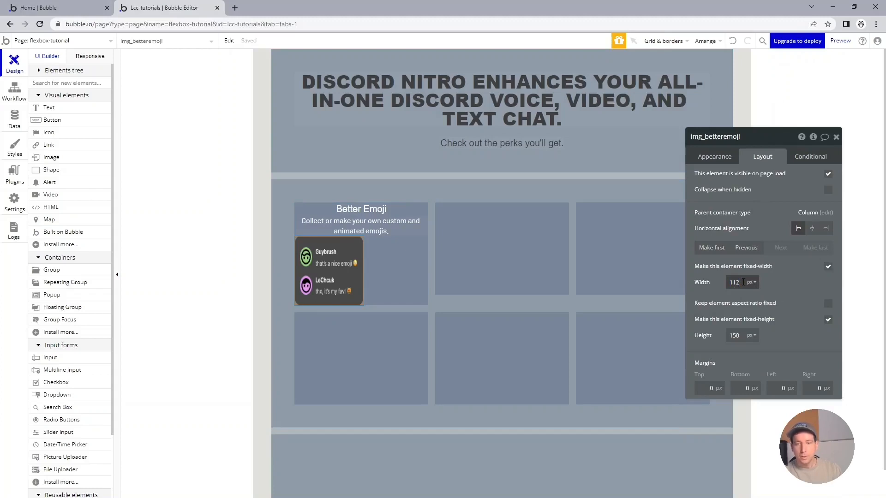
{"action": "key", "text": "Tab"}
{"action": "type", "text": "177"}
{"action": "key", "text": "Return"}
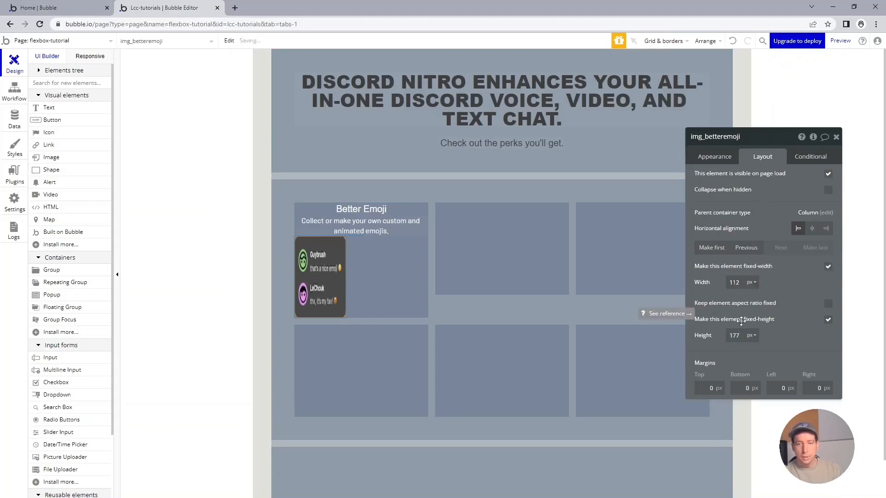
{"action": "double_click", "coordinate": [737, 282]}
{"action": "type", "text": "1"}
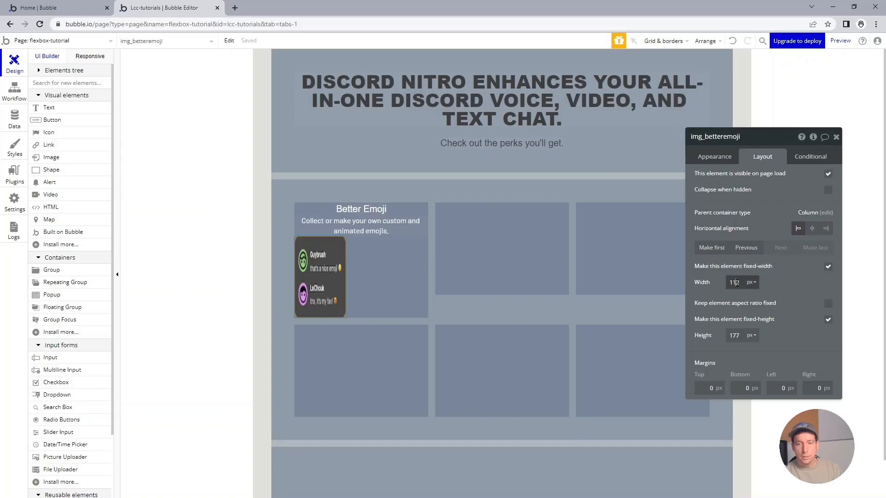
{"action": "type", "text": "77"}
{"action": "key", "text": "Tab"}
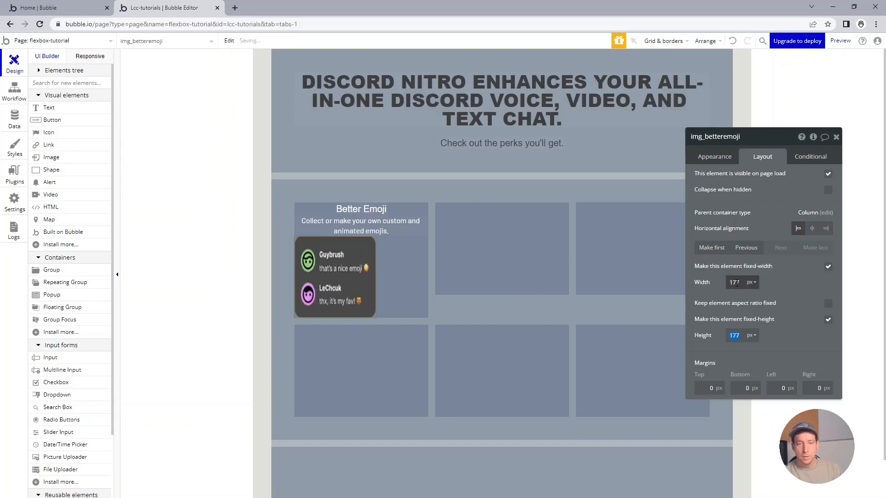
{"action": "key", "text": "Return"}
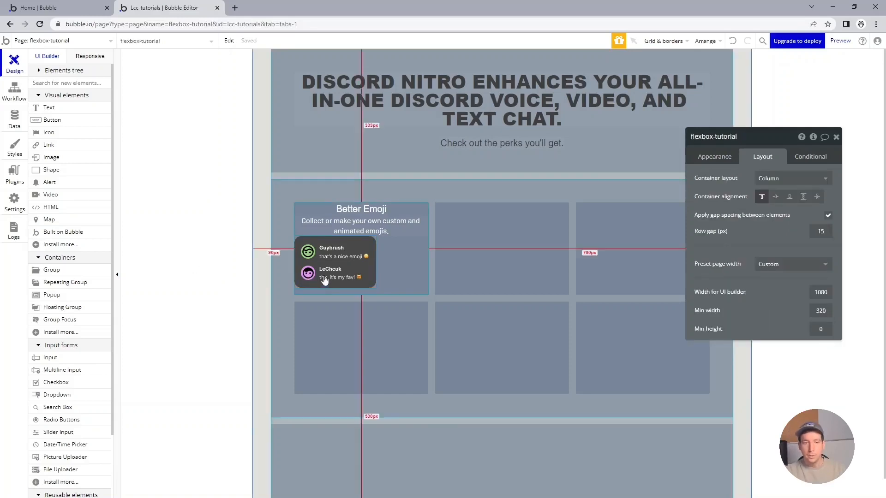
Center the emoji image horizontally within the card.
{"action": "left_click", "coordinate": [325, 280]}
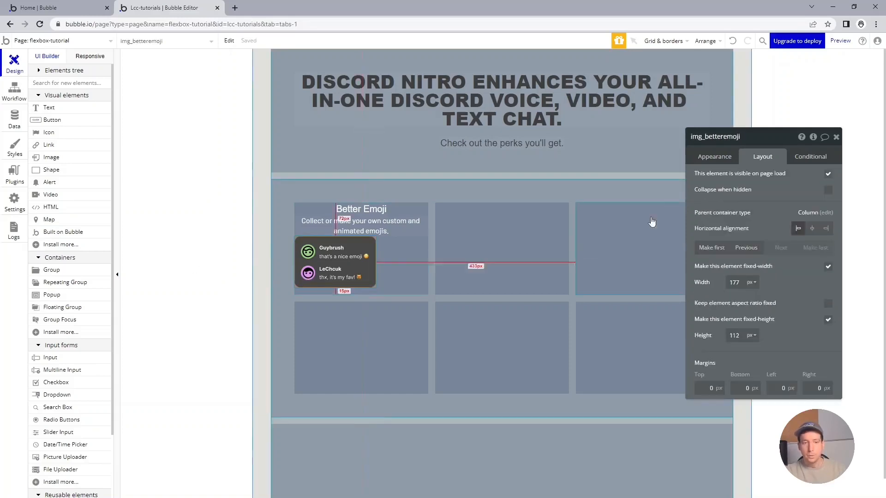
{"action": "left_click", "coordinate": [812, 229]}
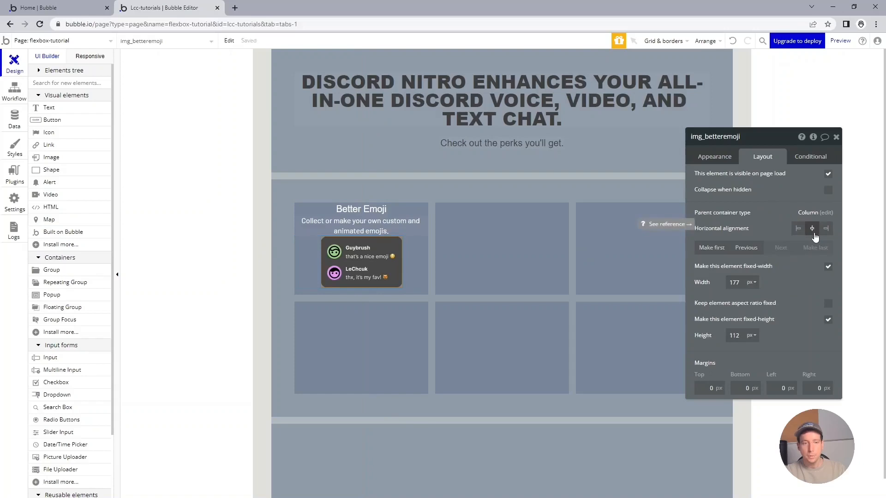
Give the card's title text a bottom padding of 12 px.
{"action": "left_click", "coordinate": [392, 216]}
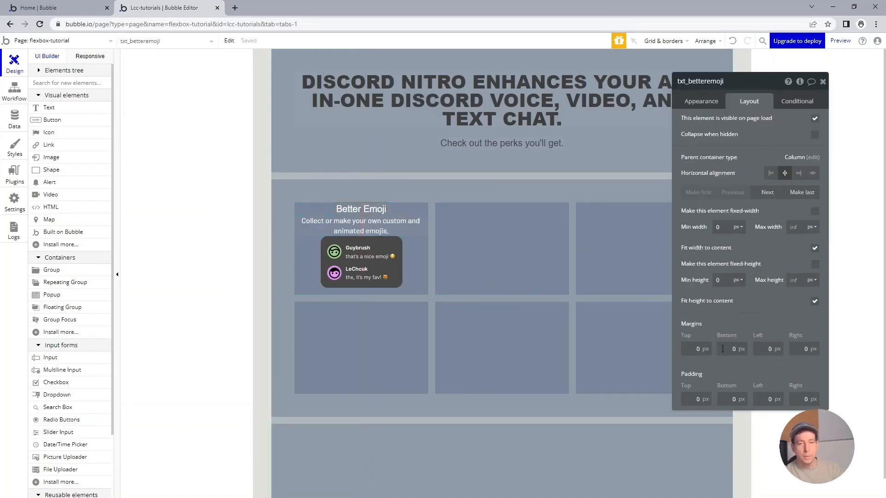
{"action": "left_click", "coordinate": [732, 396]}
{"action": "type", "text": "12"}
{"action": "key", "text": "Tab"}
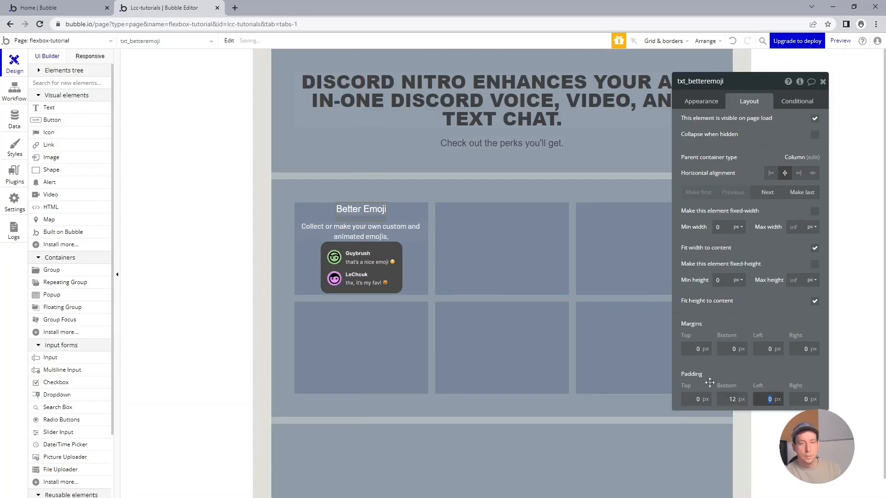
Give the card's description text a bottom padding of 20 px.
{"action": "left_click", "coordinate": [390, 234]}
{"action": "left_click", "coordinate": [735, 400]}
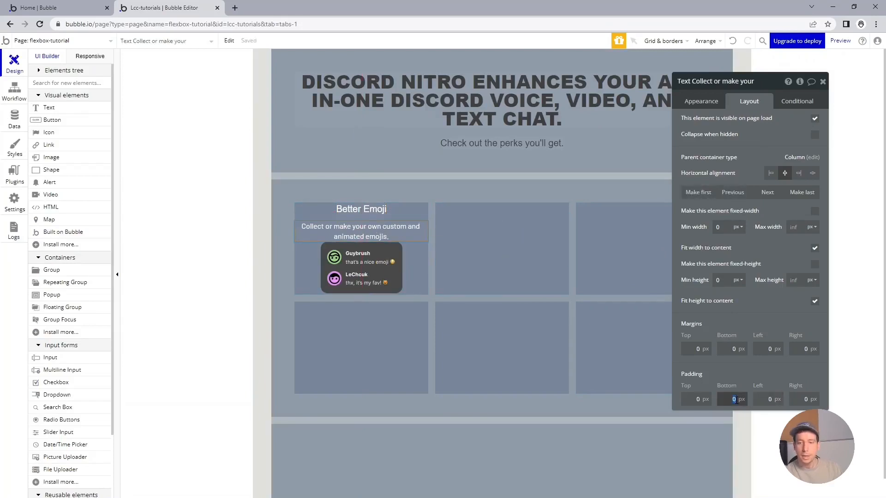
{"action": "key", "text": "Tab"}
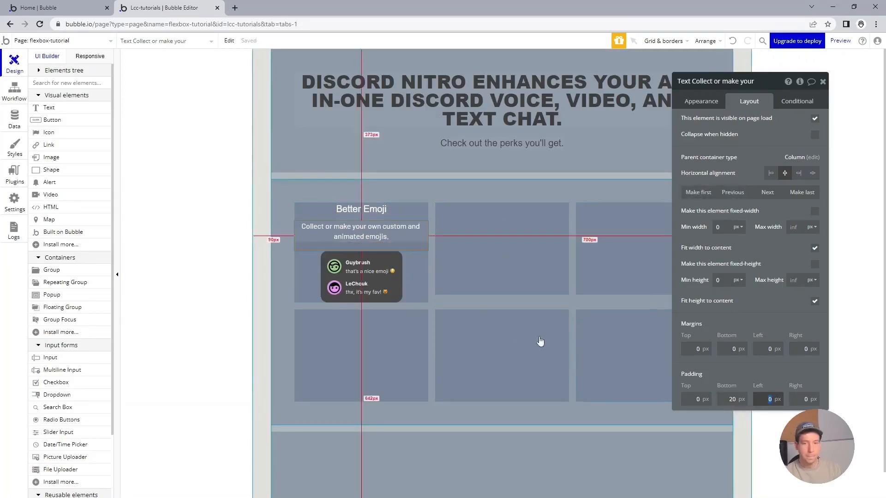
Set the perk card group's padding to 15 px on each side.
{"action": "left_click", "coordinate": [417, 294]}
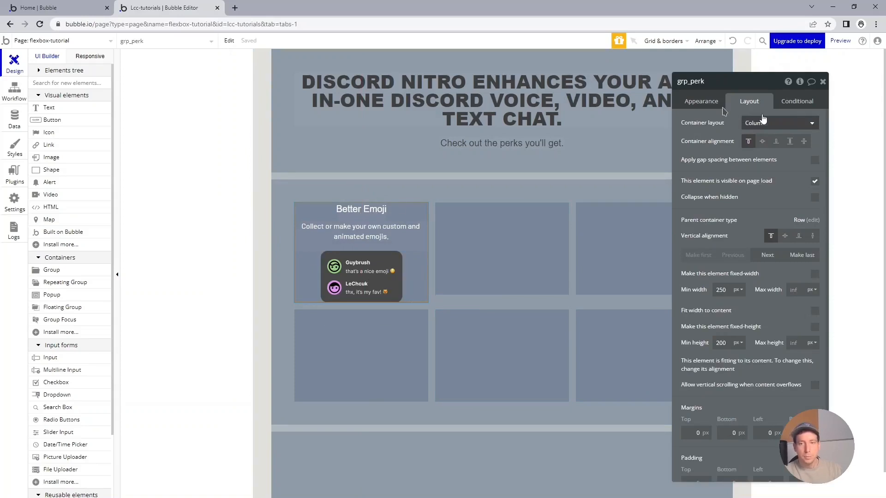
{"action": "scroll", "coordinate": [760, 277], "scroll_direction": "down", "scroll_amount": 1}
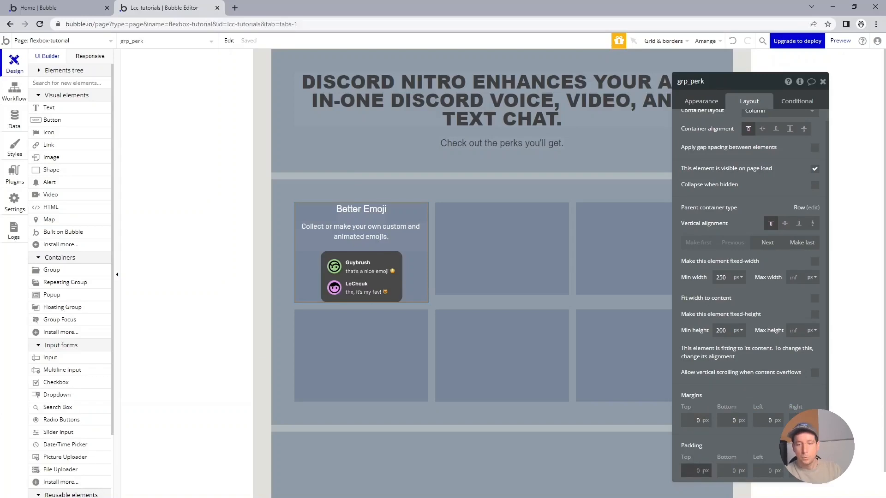
{"action": "key", "text": "Tab"}
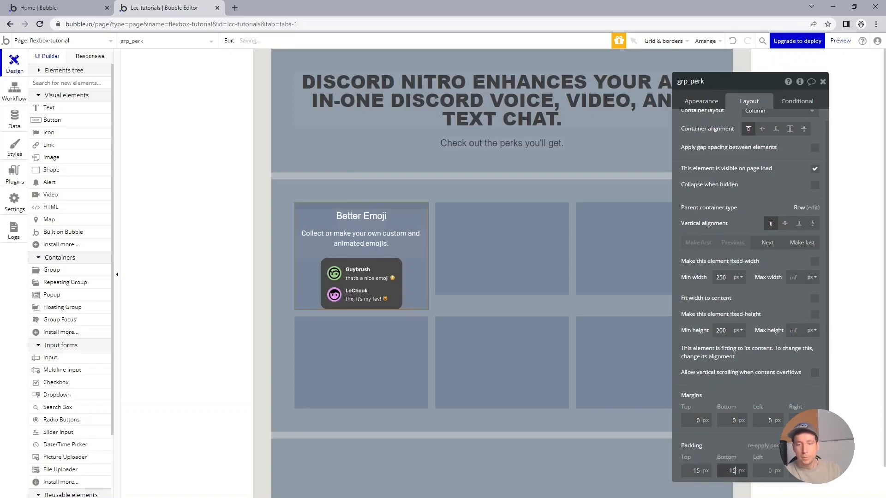
{"action": "key", "text": "Tab"}
{"action": "key", "text": "Tab"}
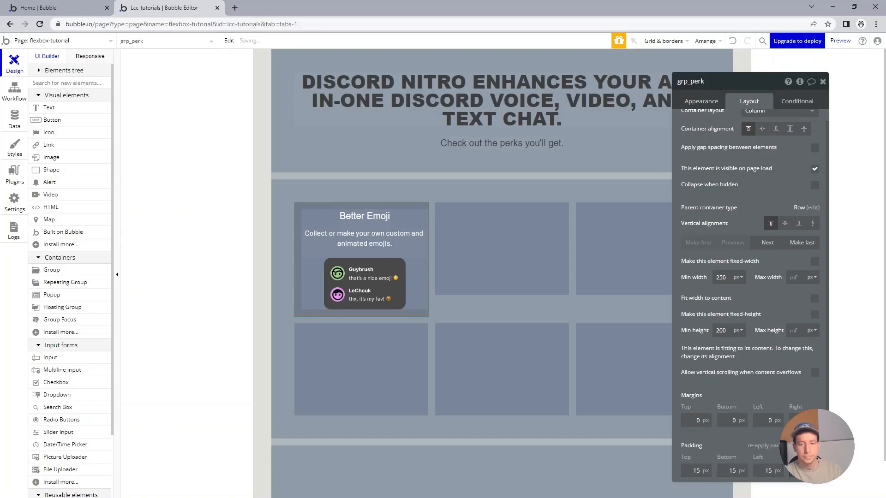
{"action": "key", "text": "Tab"}
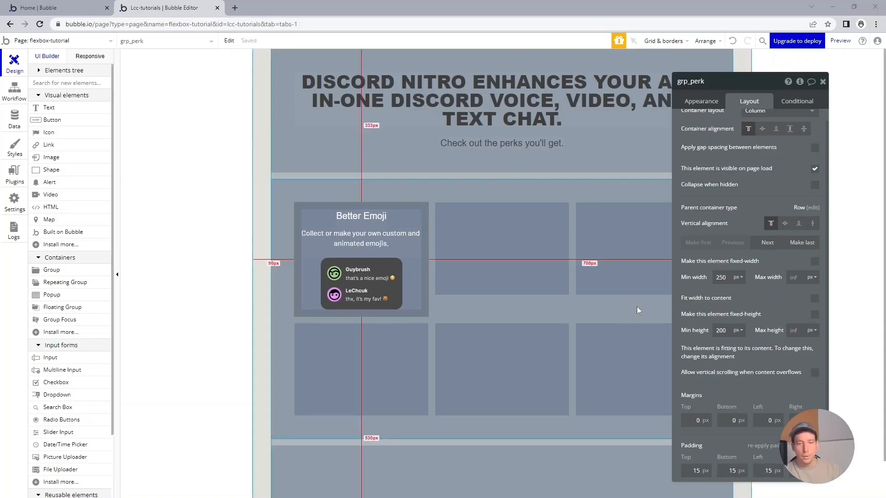
Compare the card's spacing with the original Discord Nitro page.
{"action": "key", "text": "alt+Tab"}
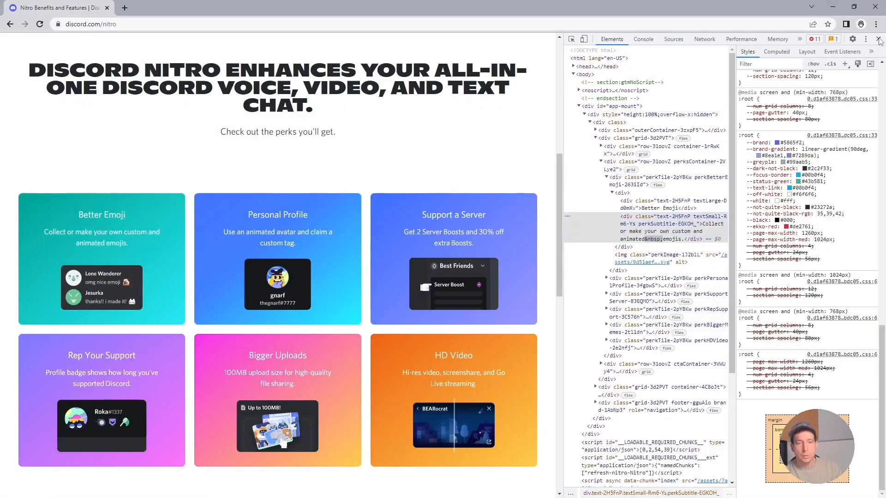
{"action": "left_click", "coordinate": [878, 39]}
{"action": "double_click", "coordinate": [670, 7]}
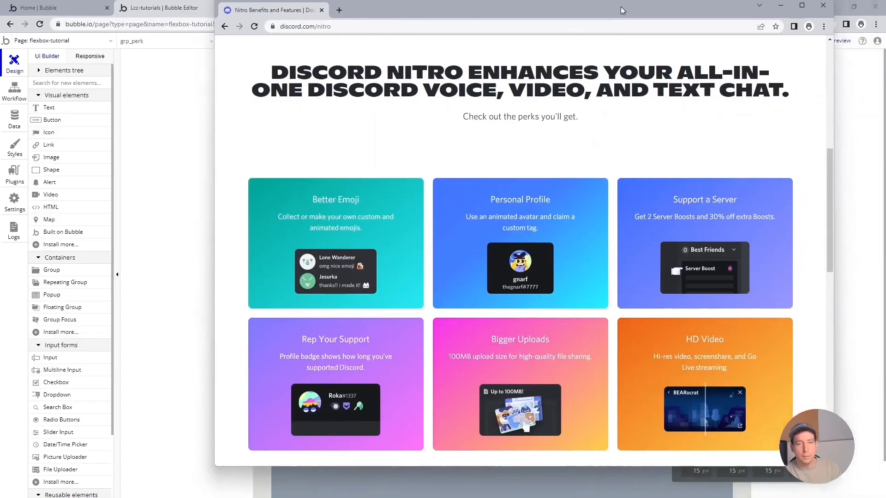
{"action": "left_click_drag", "start_coordinate": [819, 102], "coordinate": [761, 115]}
{"action": "left_click", "coordinate": [721, 14]}
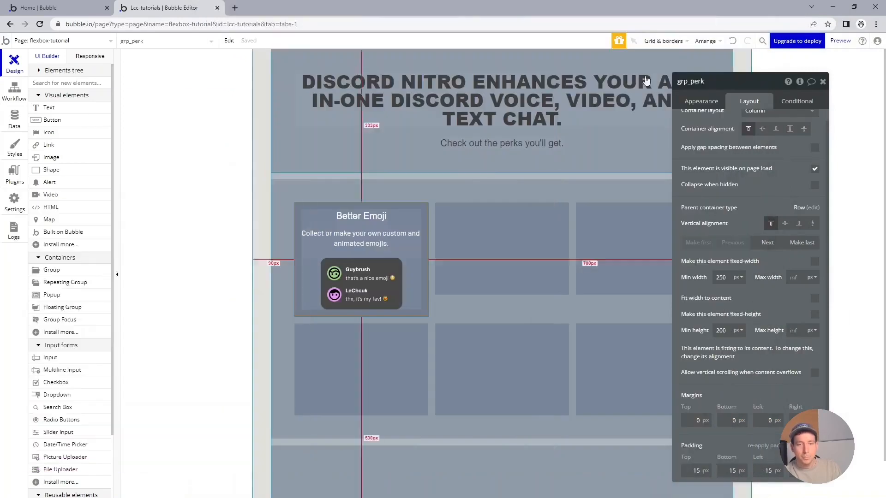
Set the perk card group's padding to 25 px on each side.
{"action": "type", "text": "25"}
{"action": "key", "text": "Tab"}
{"action": "type", "text": "25"}
{"action": "key", "text": "Tab"}
{"action": "type", "text": "2"}
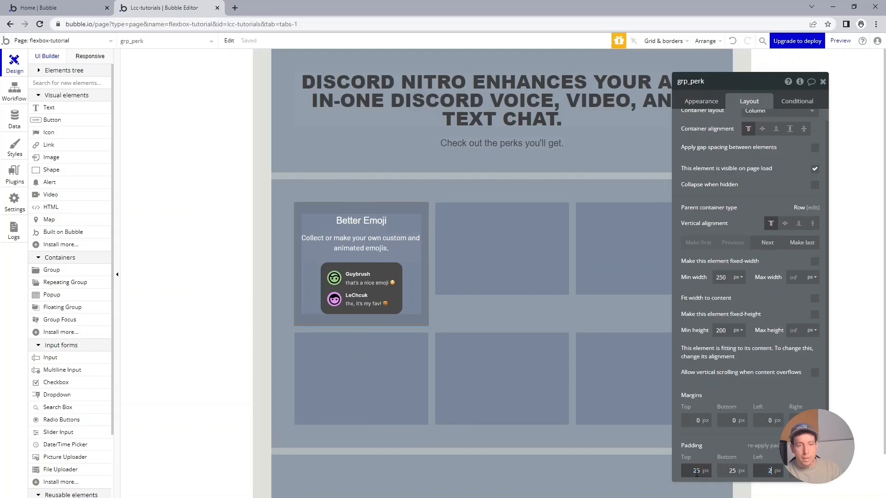
{"action": "type", "text": "5"}
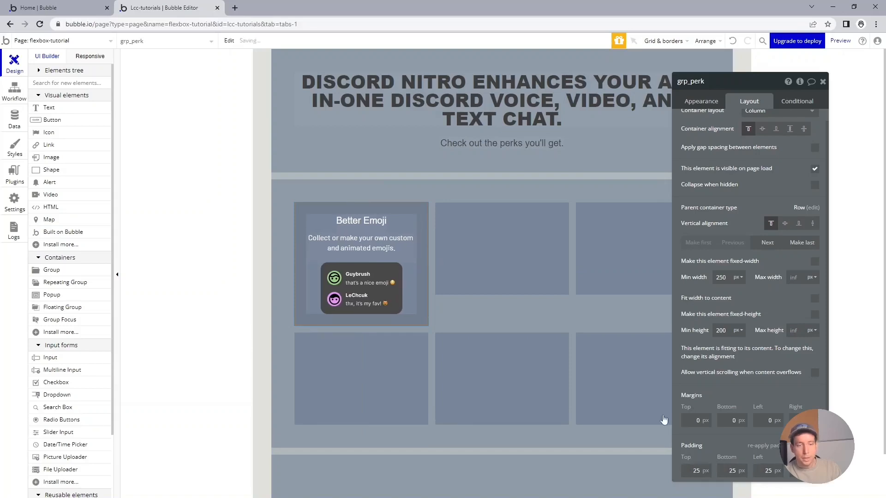
Remove the perk card's style and set its corner roundness to 10.
{"action": "left_click", "coordinate": [499, 282]}
{"action": "left_click", "coordinate": [417, 208]}
{"action": "left_click", "coordinate": [713, 100]}
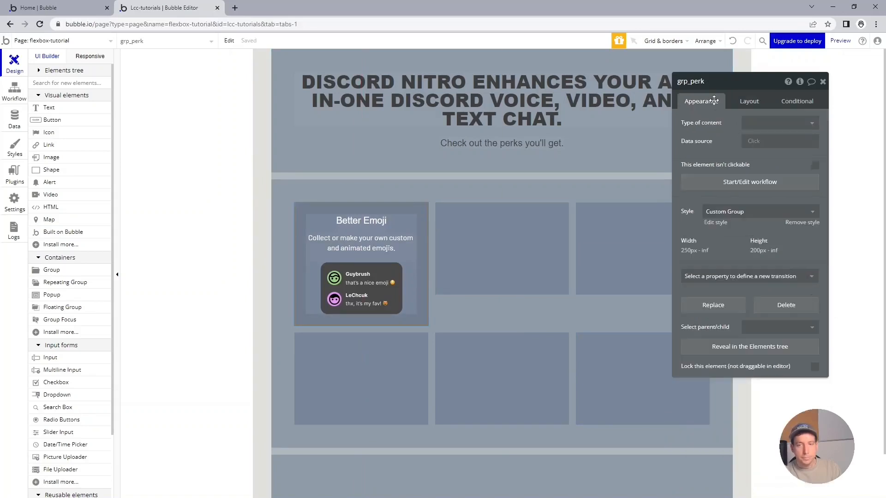
{"action": "left_click", "coordinate": [796, 222]}
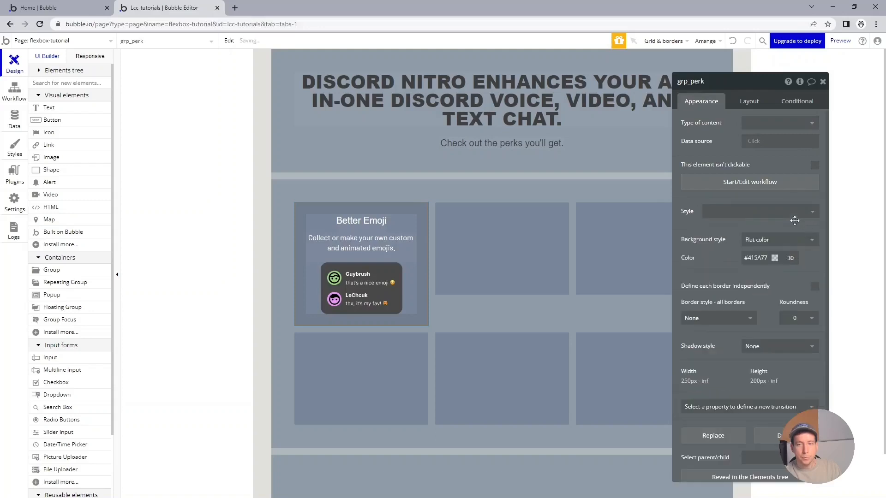
{"action": "left_click", "coordinate": [799, 318]}
{"action": "left_click", "coordinate": [786, 387]}
{"action": "left_click", "coordinate": [547, 281]}
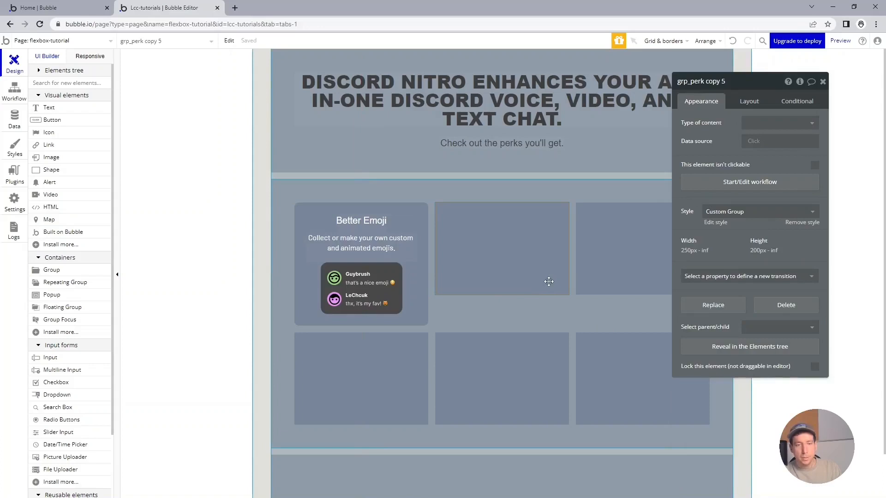
{"action": "left_click", "coordinate": [426, 212]}
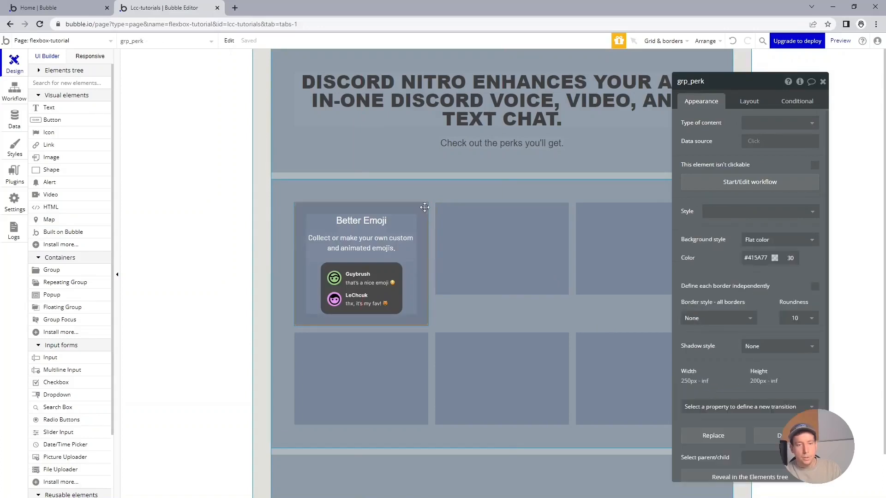
Copy the Better Emoji card's starting gradient color #00a295 from the Discord page's developer tools.
{"action": "key", "text": "alt+Tab"}
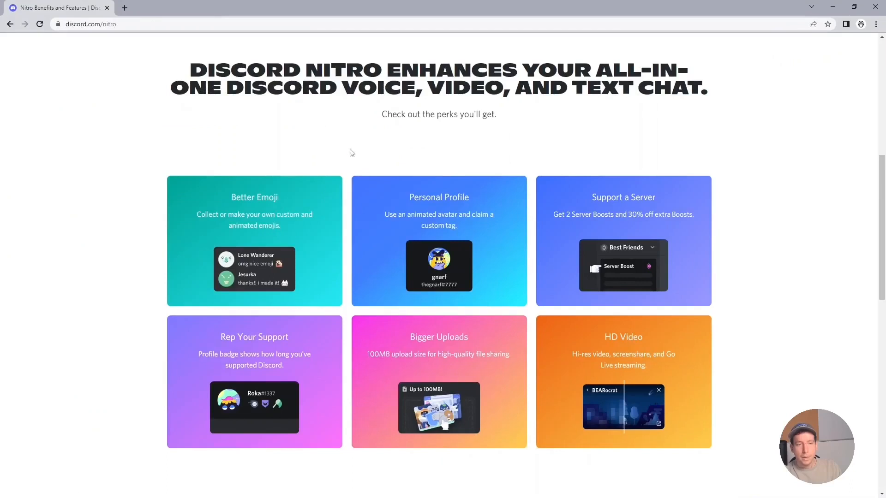
{"action": "key", "text": "ctrl+shift+i"}
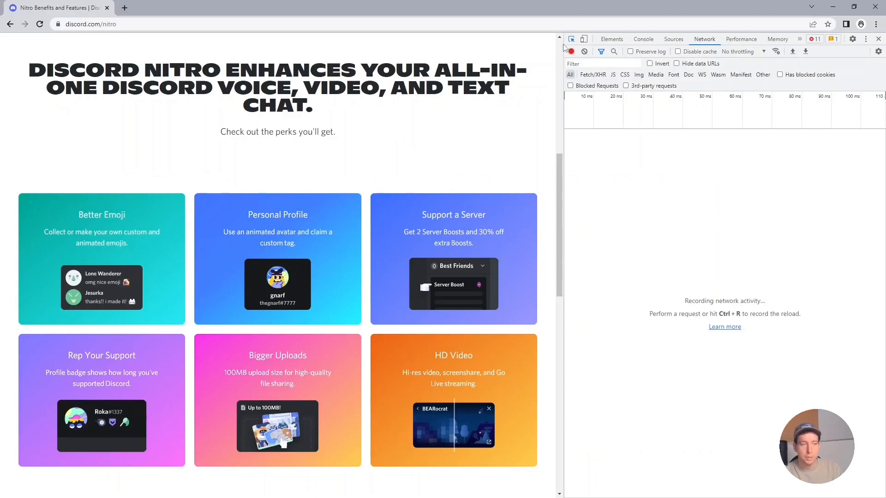
{"action": "left_click", "coordinate": [175, 214]}
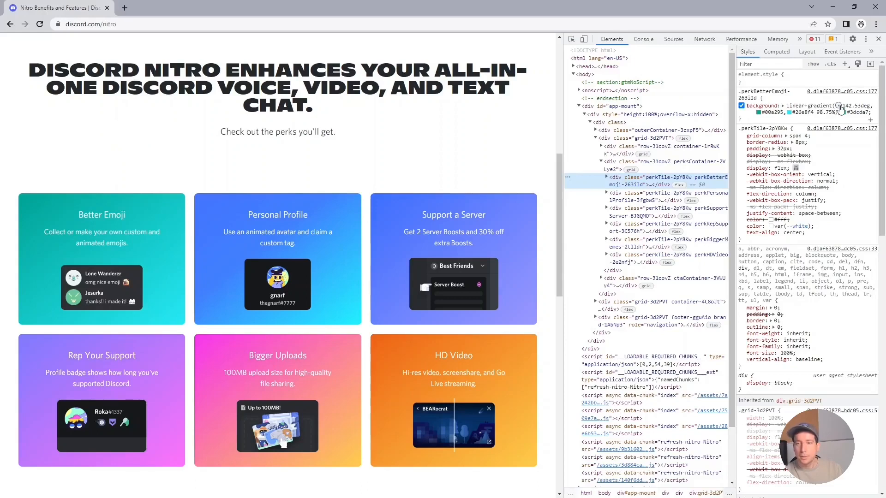
{"action": "left_click", "coordinate": [759, 112]}
{"action": "triple_click", "coordinate": [800, 209]}
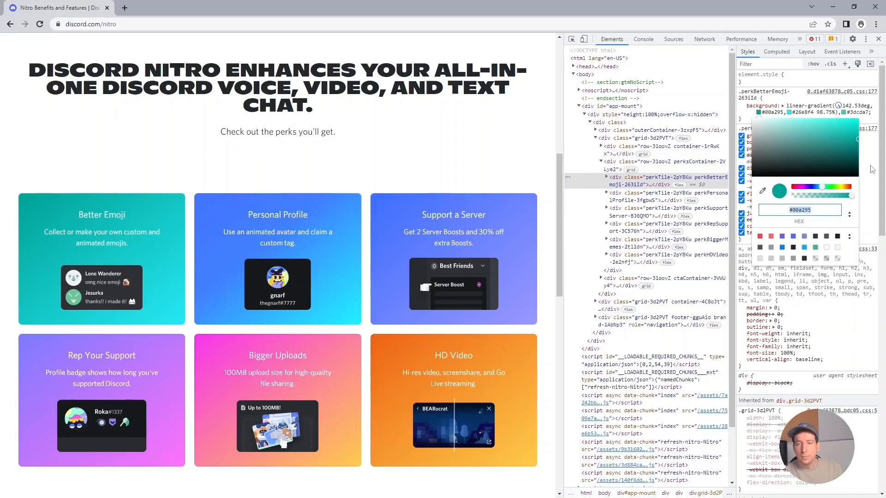
{"action": "key", "text": "alt+Tab"}
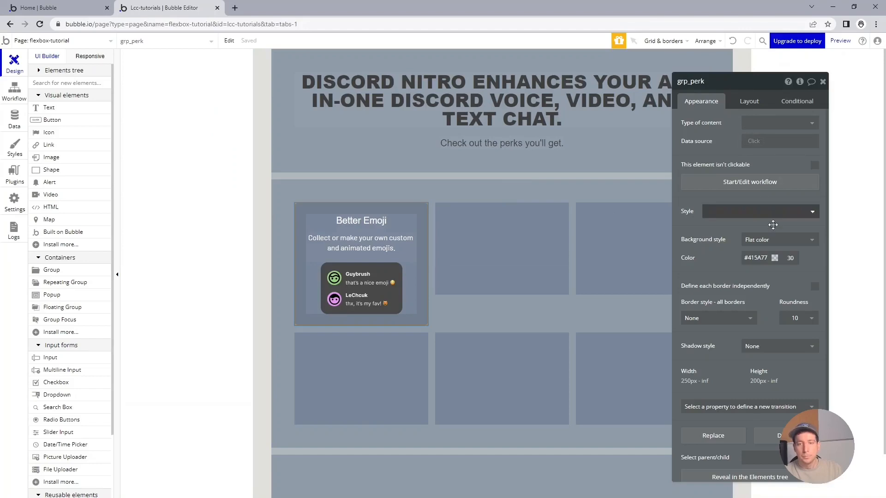
Switch the card's background to a gradient and paste #00A295 as its starting color.
{"action": "left_click", "coordinate": [776, 239]}
{"action": "left_click", "coordinate": [775, 286]}
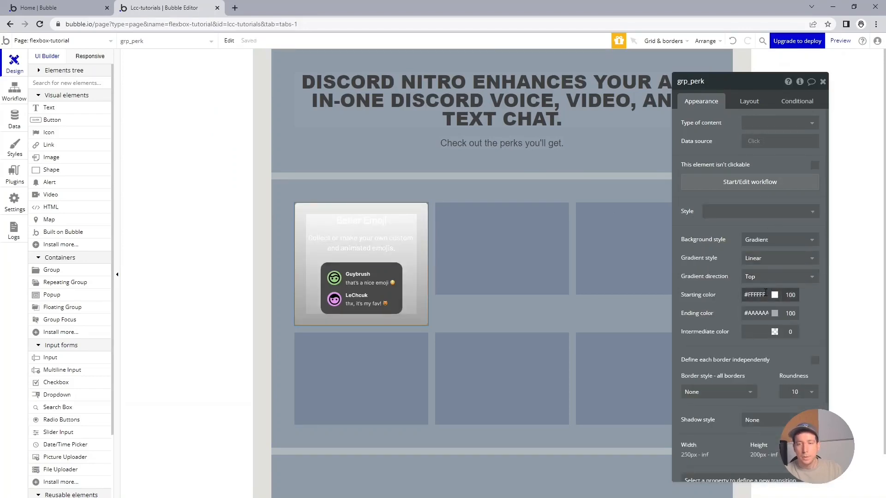
{"action": "left_click", "coordinate": [765, 294]}
{"action": "type", "text": "#00A295"}
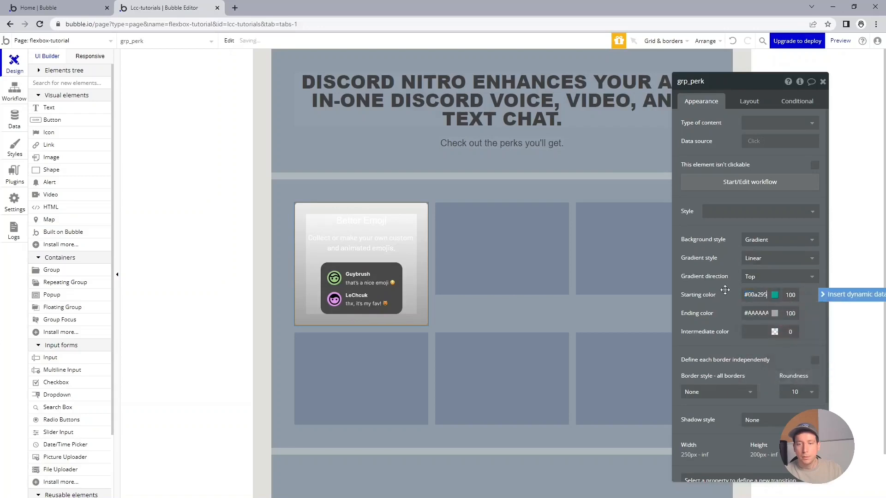
{"action": "left_click", "coordinate": [724, 290]}
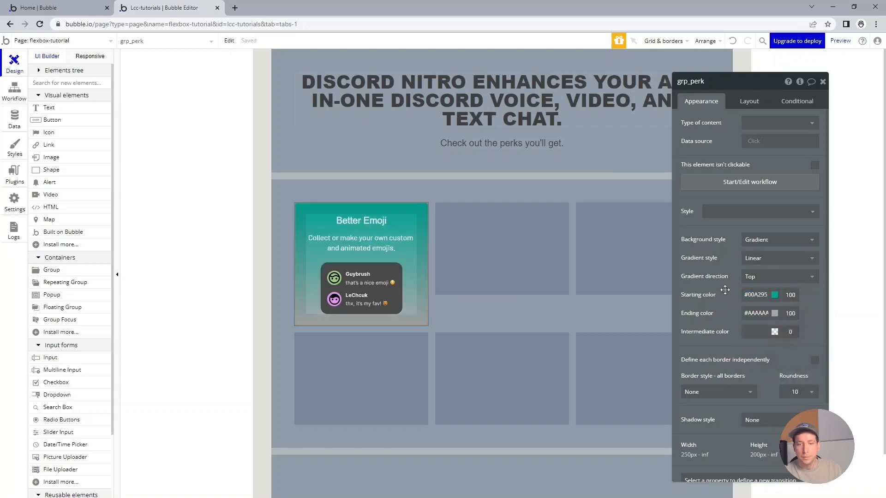
Copy the Better Emoji gradient's ending color #26e8f4 from the developer tools and paste it as the card's ending color.
{"action": "key", "text": "alt+Tab"}
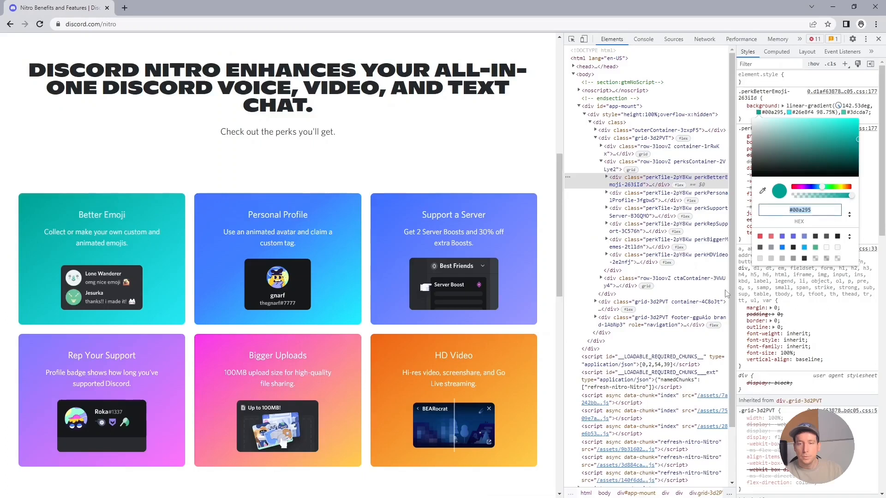
{"action": "left_click", "coordinate": [789, 112]}
{"action": "left_click", "coordinate": [789, 112]}
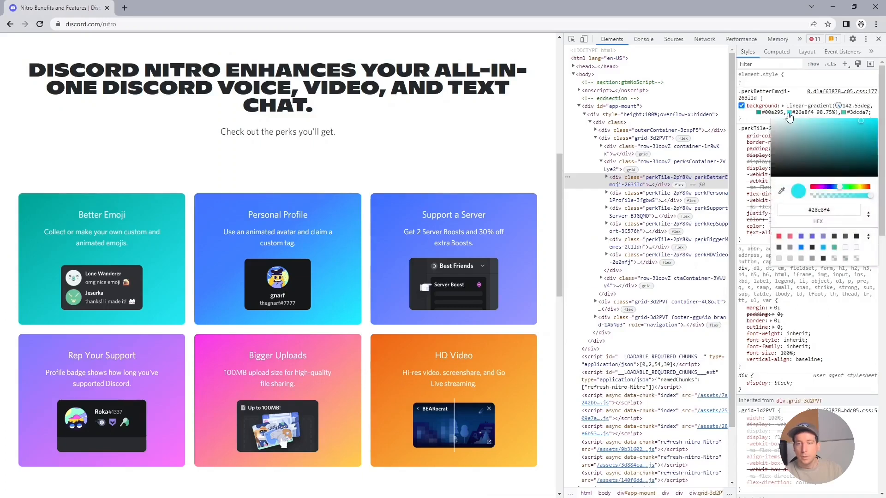
{"action": "left_click", "coordinate": [819, 209]}
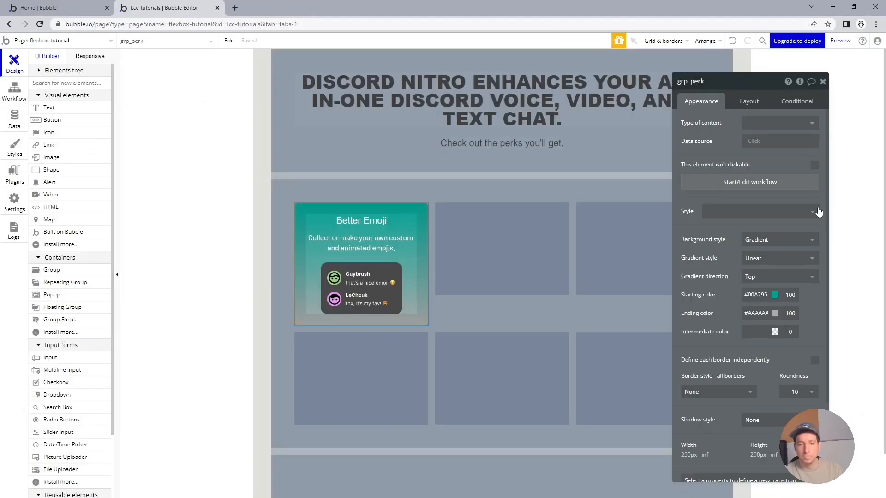
{"action": "triple_click", "coordinate": [763, 313]}
{"action": "type", "text": "#26e8f4"}
{"action": "key", "text": "Tab"}
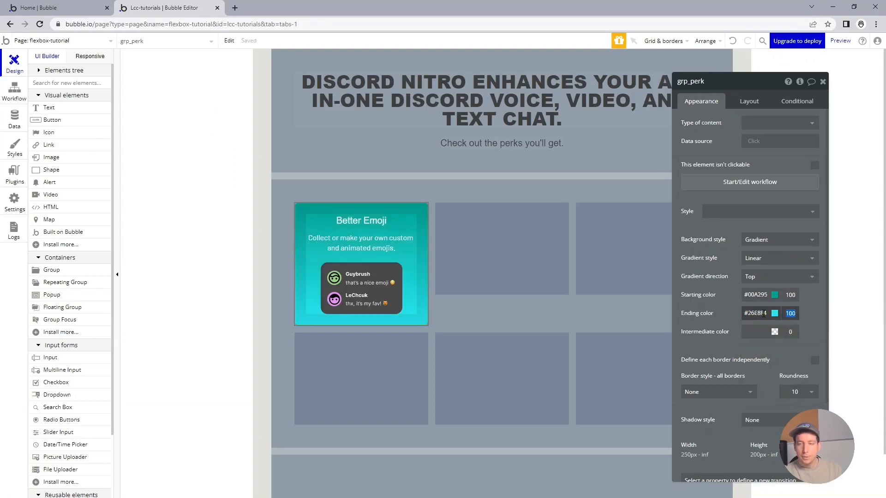
Set the card's gradient direction to Custom with 142 direction degrees.
{"action": "key", "text": "alt+Tab"}
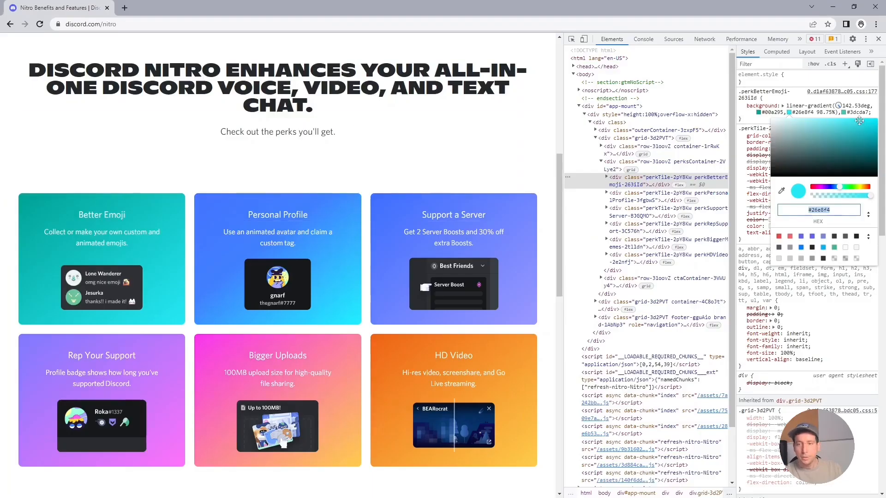
{"action": "key", "text": "alt+Tab"}
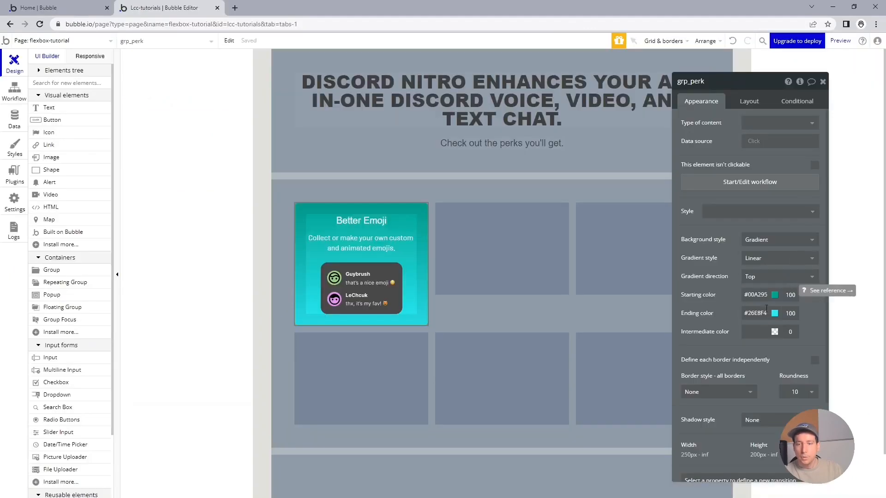
{"action": "left_click", "coordinate": [785, 276]}
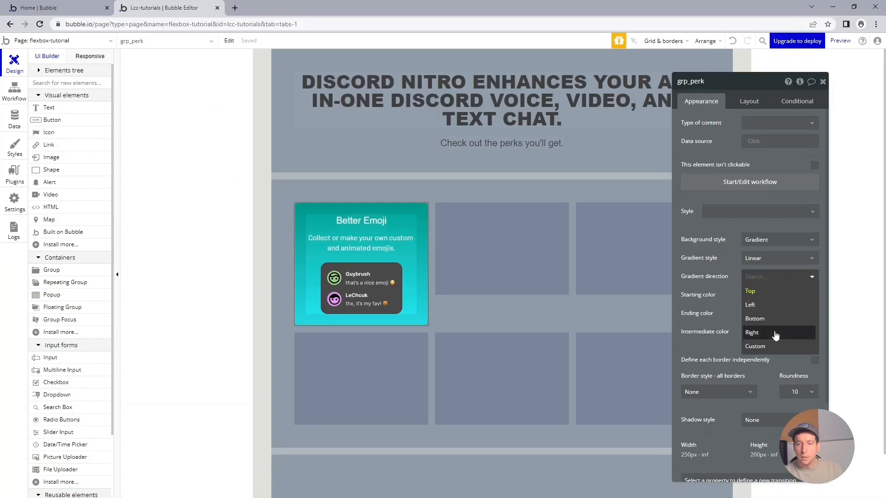
{"action": "left_click", "coordinate": [773, 346]}
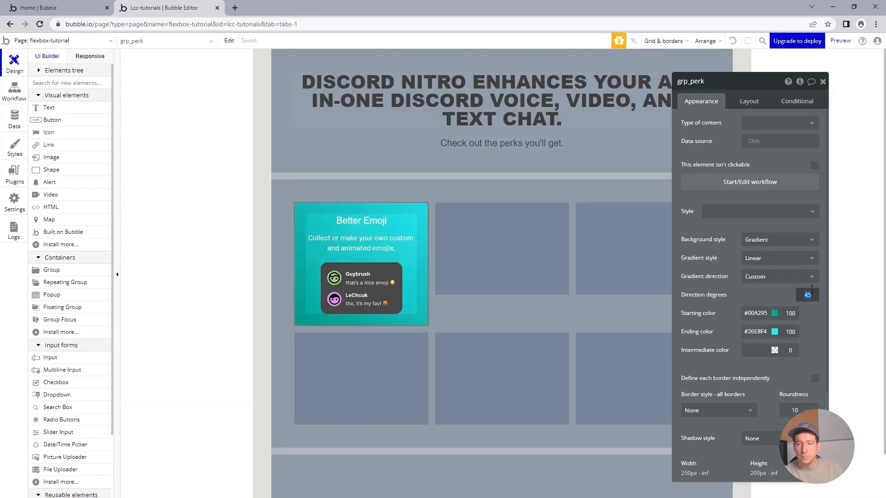
{"action": "key", "text": "Tab"}
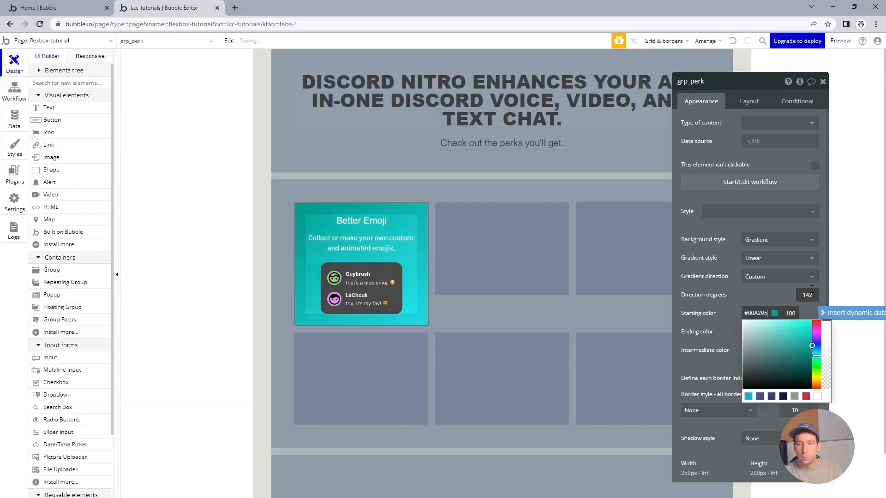
{"action": "left_click", "coordinate": [777, 286]}
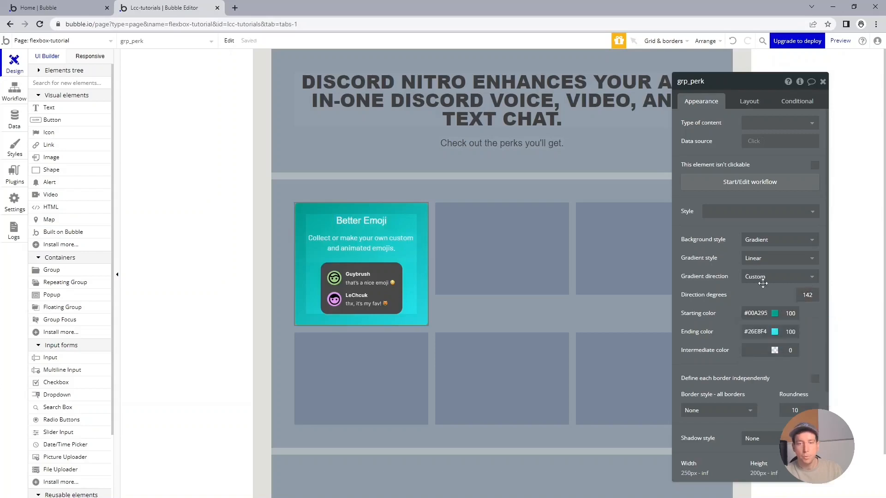
Delete the five empty placeholder perk cards, leaving only the Better Emoji card.
{"action": "left_click", "coordinate": [617, 189]}
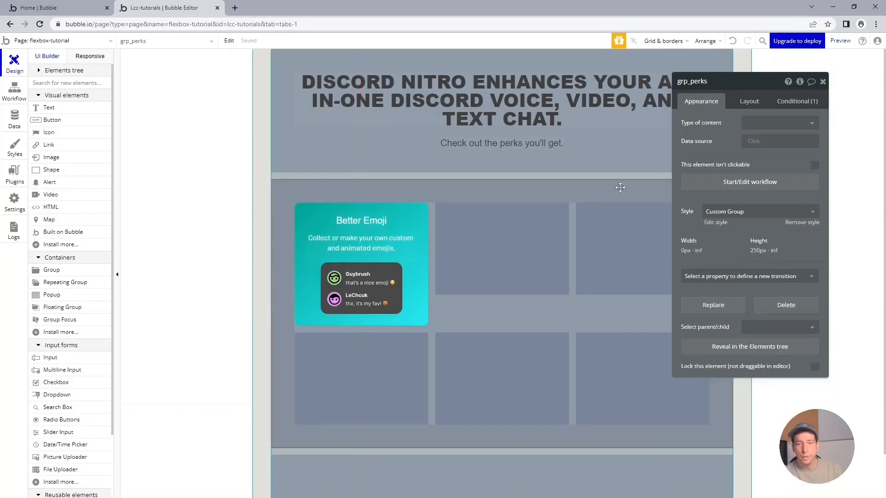
{"action": "left_click", "coordinate": [461, 236]}
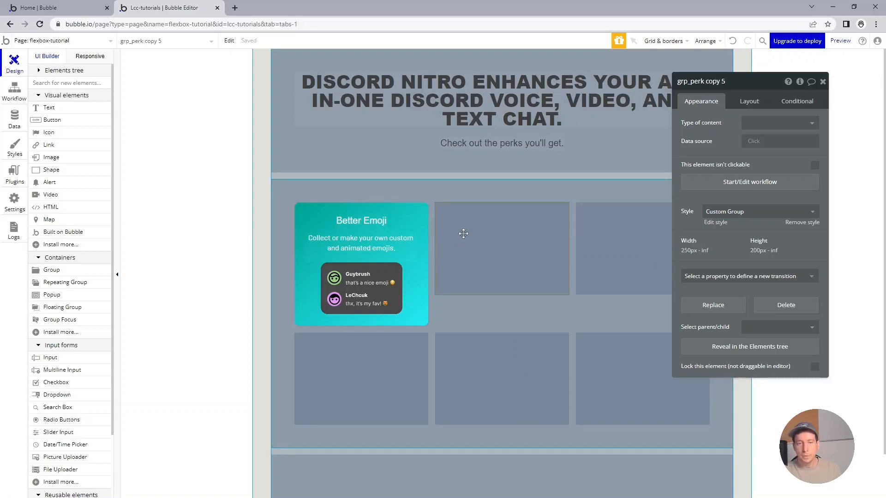
{"action": "key", "text": "Delete"}
{"action": "left_click", "coordinate": [464, 235]}
{"action": "key", "text": "Delete"}
{"action": "left_click", "coordinate": [475, 238]}
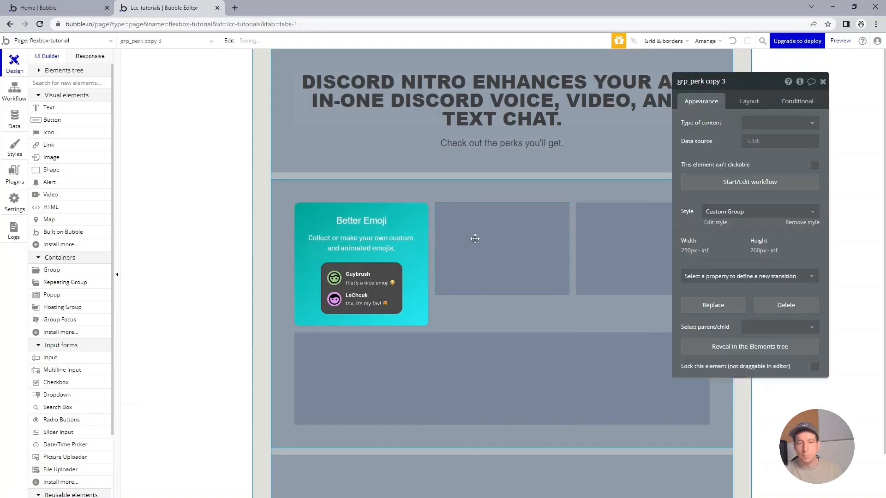
{"action": "key", "text": "Delete"}
{"action": "left_click", "coordinate": [484, 247]}
{"action": "key", "text": "Delete"}
{"action": "left_click", "coordinate": [526, 249]}
{"action": "key", "text": "Delete"}
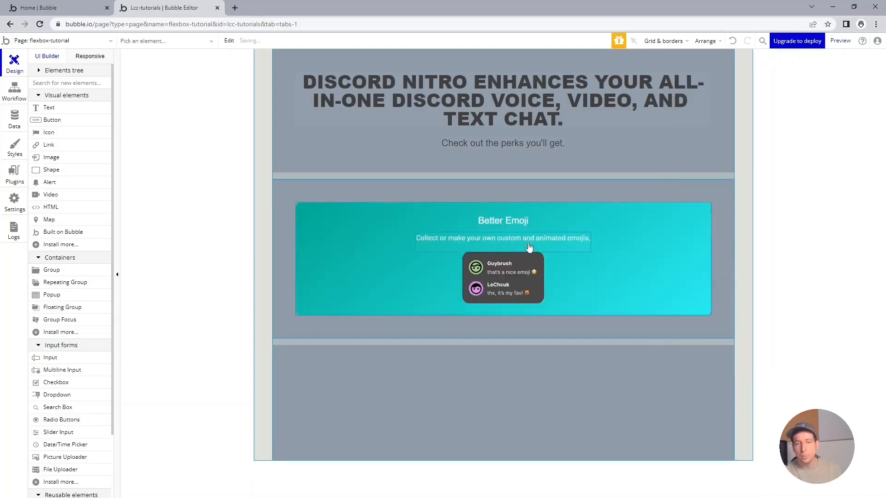
Select the Better Emoji perk card and expand the Elements tree to locate it.
{"action": "double_click", "coordinate": [519, 329]}
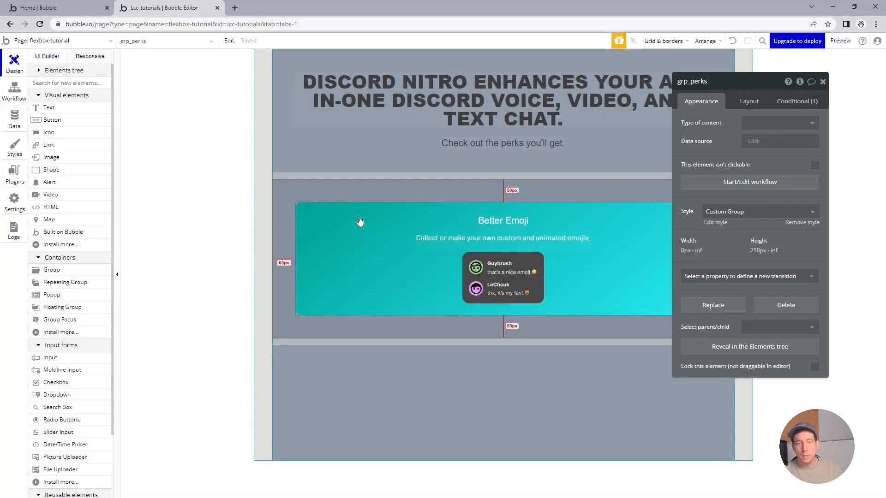
{"action": "left_click", "coordinate": [360, 221]}
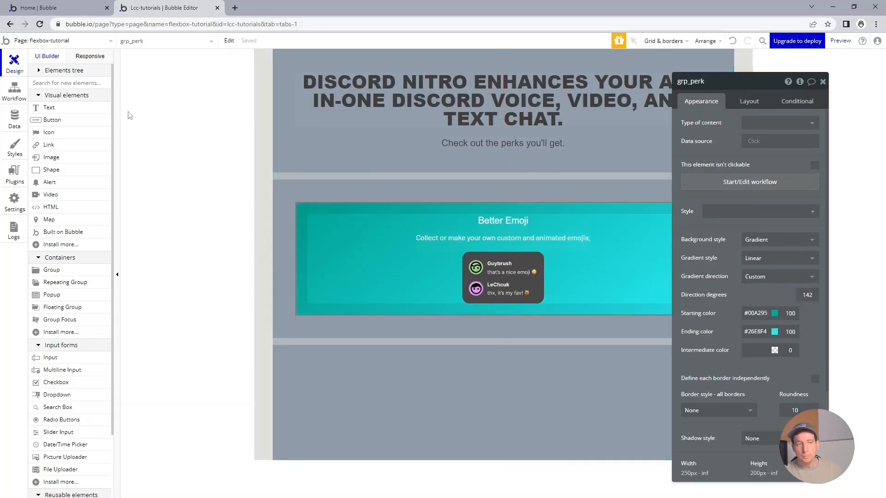
{"action": "left_click", "coordinate": [39, 72]}
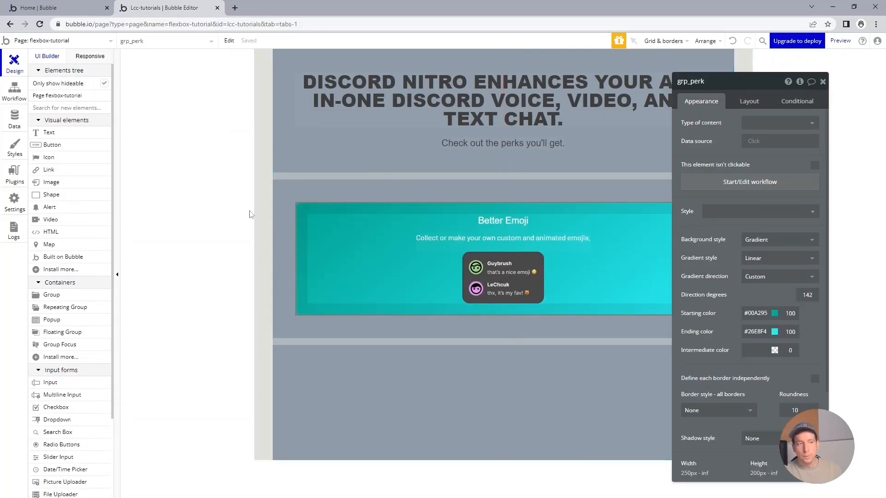
{"action": "right_click", "coordinate": [314, 244]}
{"action": "left_click", "coordinate": [363, 468]}
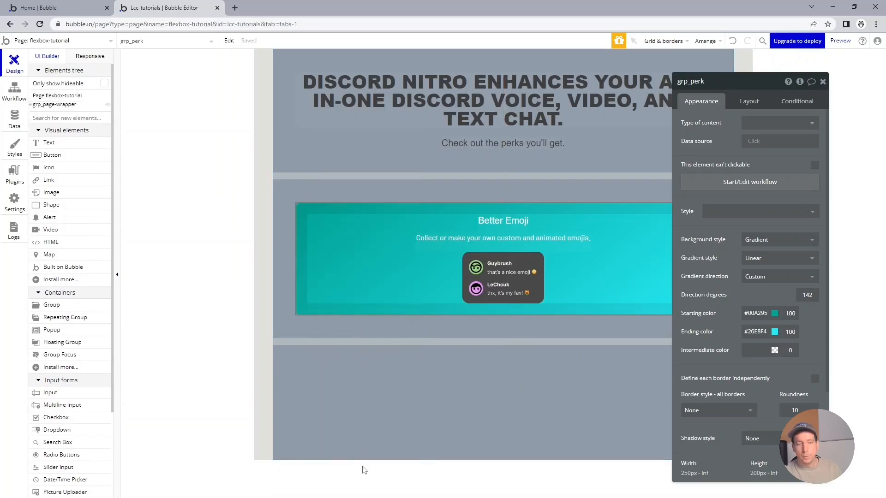
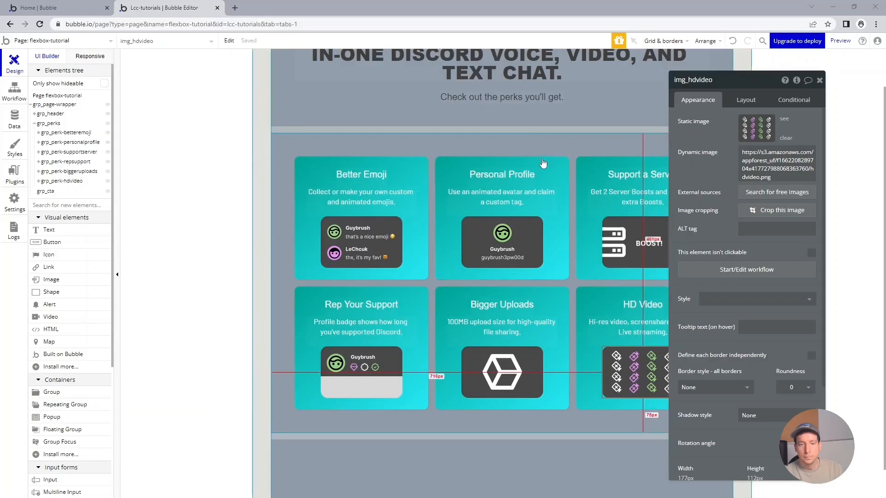
Give the Personal Profile card a gradient from #21F2FF to #4181FF with a 321-degree direction.
{"action": "left_click", "coordinate": [546, 161]}
{"action": "left_click", "coordinate": [762, 311]}
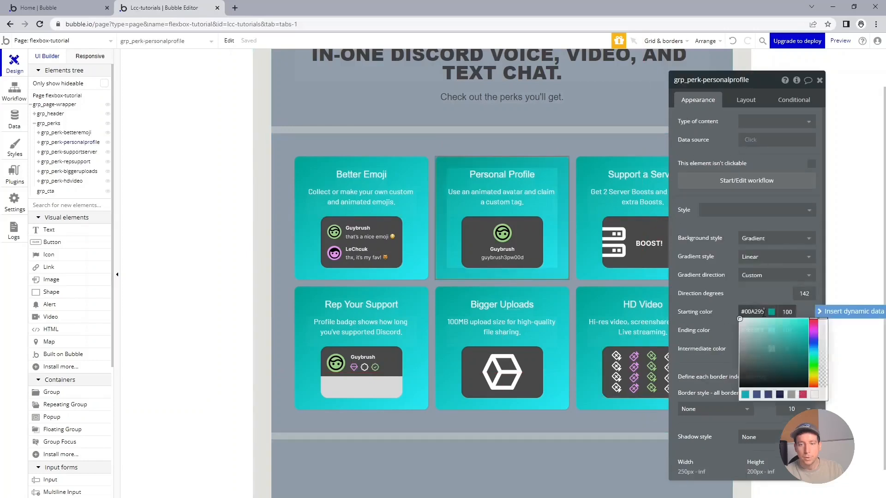
{"action": "left_click_drag", "start_coordinate": [765, 313], "coordinate": [740, 316]}
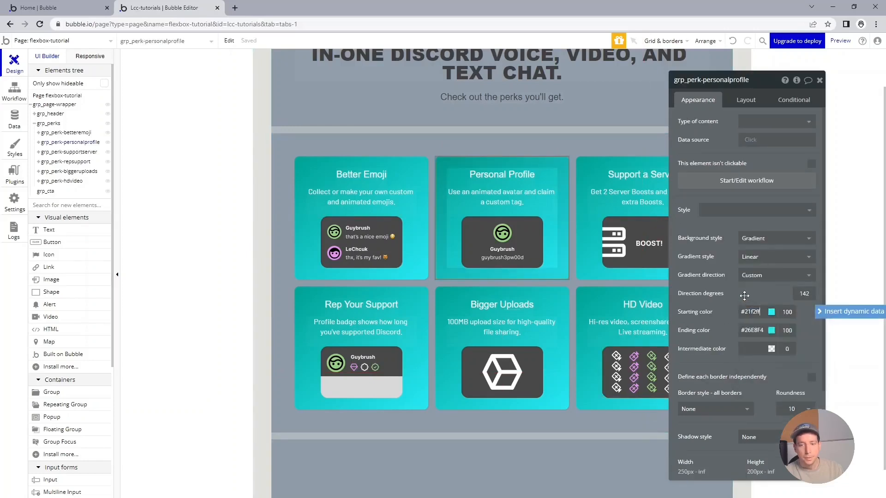
{"action": "type", "text": "#21F2FF"}
{"action": "key", "text": "Return"}
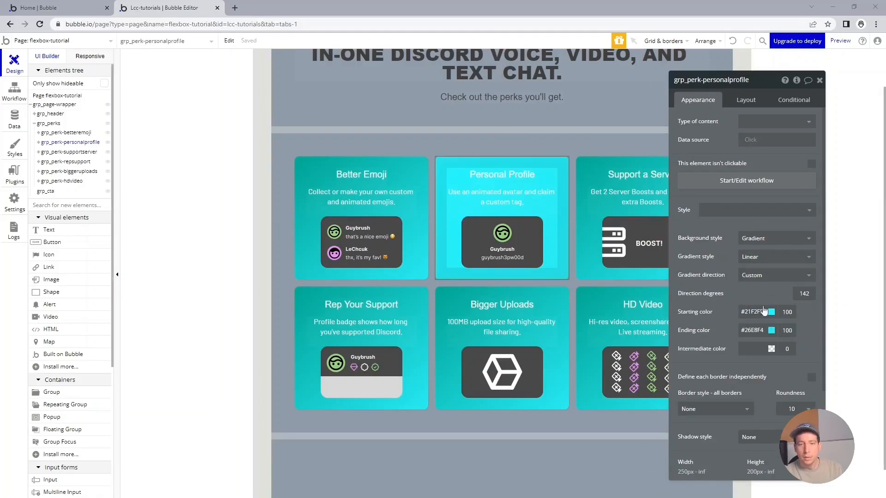
{"action": "left_click_drag", "start_coordinate": [764, 330], "coordinate": [740, 331]}
{"action": "type", "text": "#4181ff"}
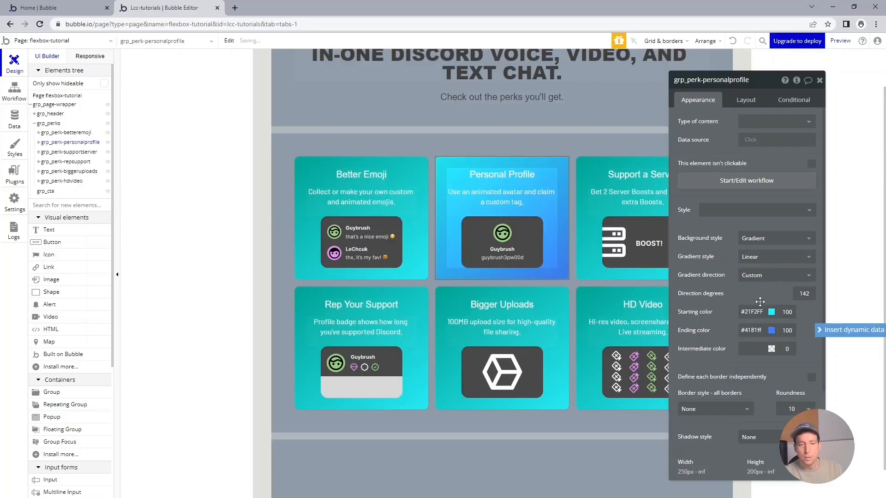
{"action": "double_click", "coordinate": [805, 295]}
{"action": "type", "text": "321"}
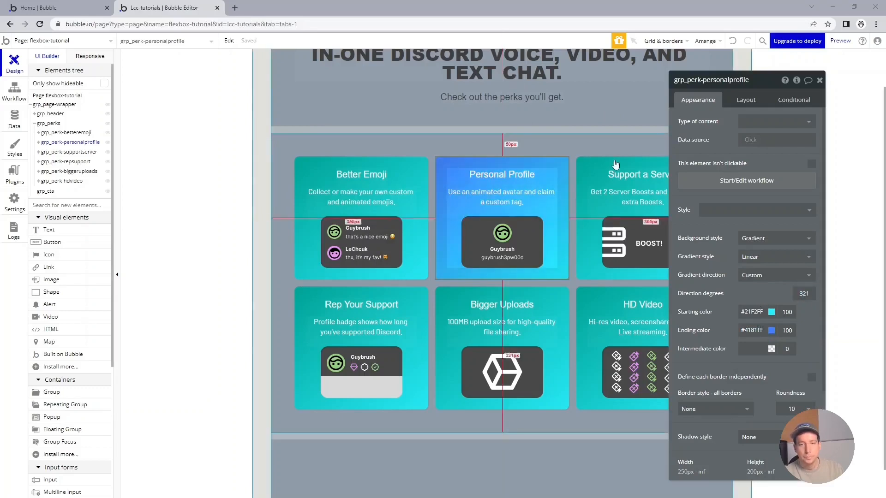
Give the Support a Server card a gradient from #3E70FF to #9A98FF with a 98-degree direction.
{"action": "left_click", "coordinate": [600, 212]}
{"action": "double_click", "coordinate": [758, 314]}
{"action": "type", "text": "3E70FF"}
{"action": "left_click", "coordinate": [764, 301]}
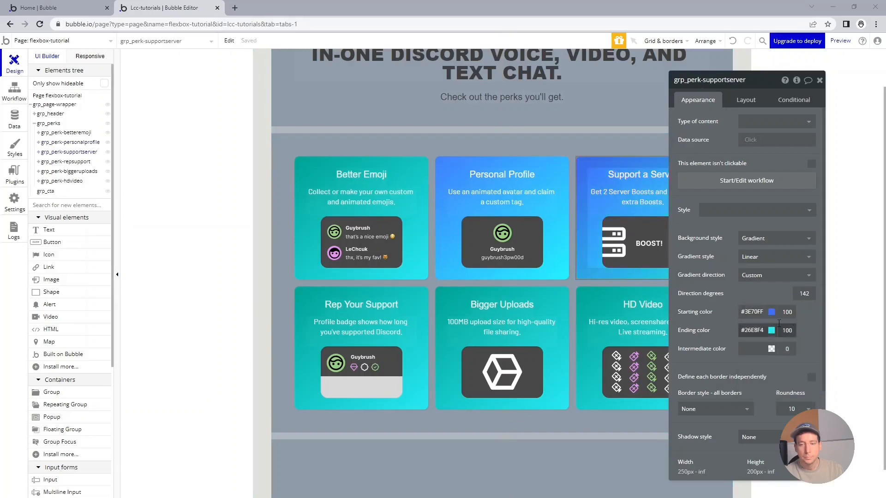
{"action": "double_click", "coordinate": [752, 330]}
{"action": "type", "text": "#9A98FF"}
{"action": "left_click", "coordinate": [802, 295]}
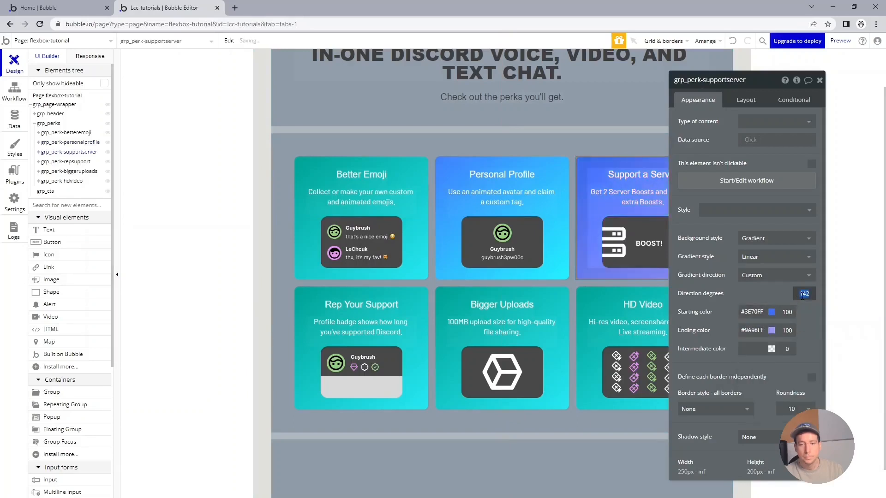
{"action": "type", "text": "98"}
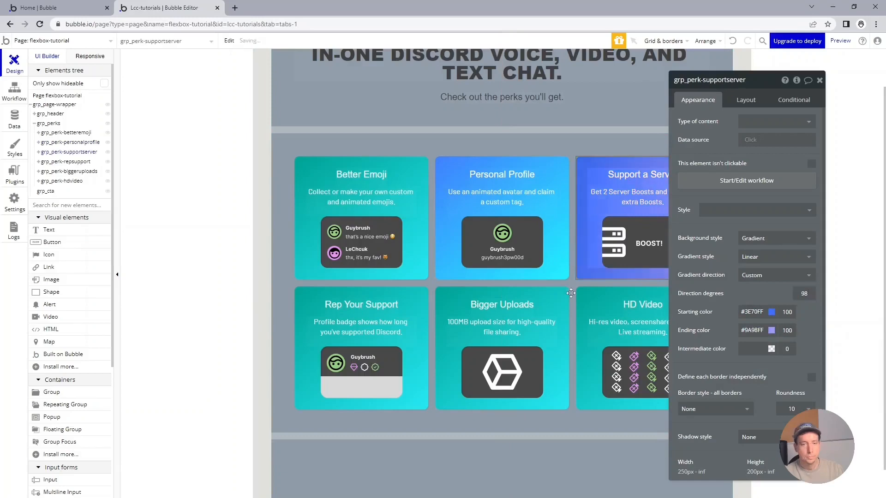
Set the Rep Your Support card's gradient colors to #7E7BFF starting and #FF73FA ending.
{"action": "left_click", "coordinate": [419, 295]}
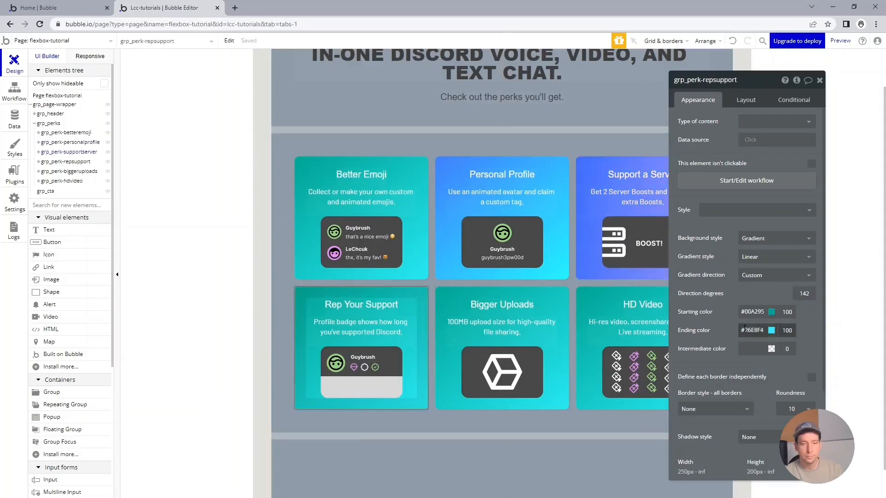
{"action": "double_click", "coordinate": [752, 311]}
{"action": "type", "text": "7E7BFF"}
{"action": "left_click", "coordinate": [693, 311]}
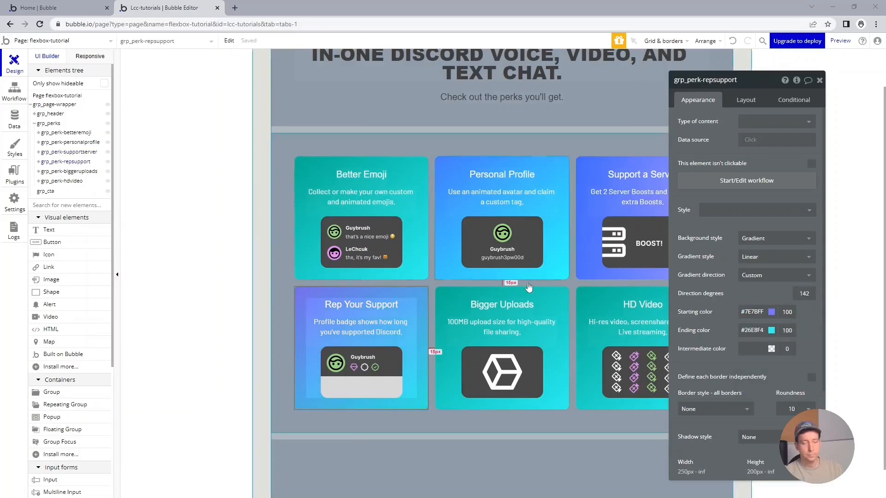
{"action": "double_click", "coordinate": [752, 311]}
{"action": "key", "text": "ctrl+c"}
{"action": "left_click", "coordinate": [751, 330]}
{"action": "left_click", "coordinate": [753, 292]}
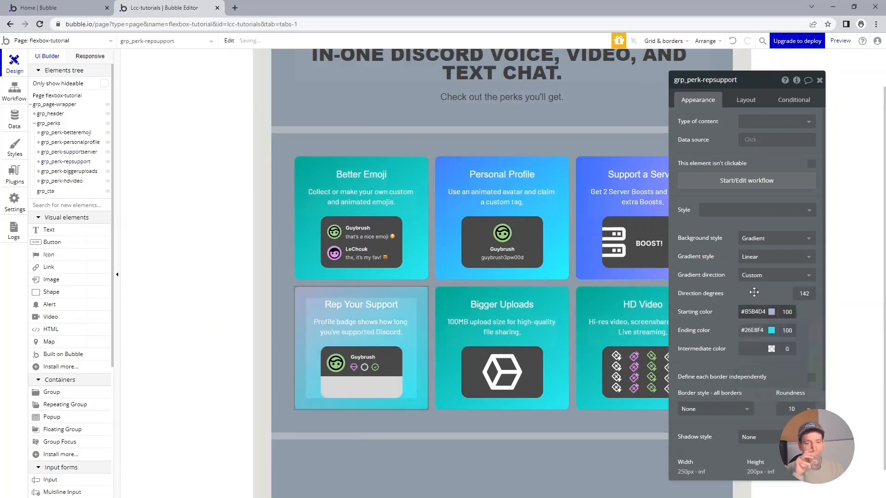
{"action": "double_click", "coordinate": [752, 330]}
{"action": "type", "text": "#F773fa"}
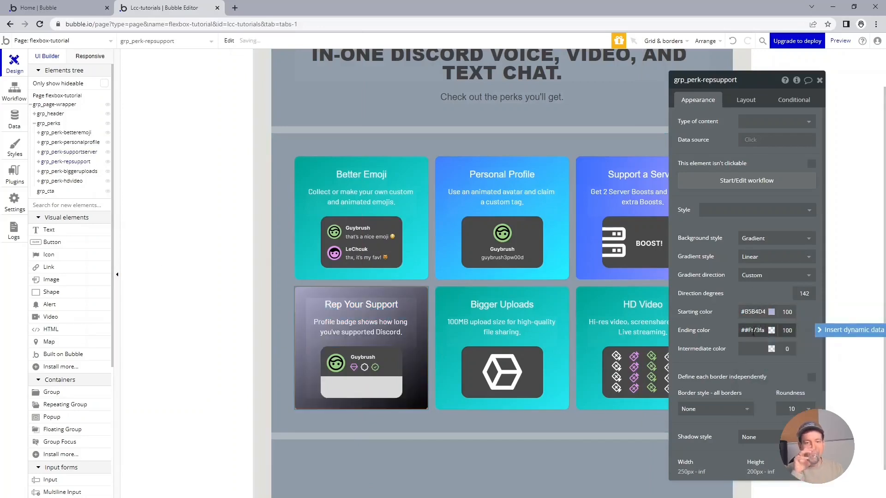
{"action": "key", "text": "Return"}
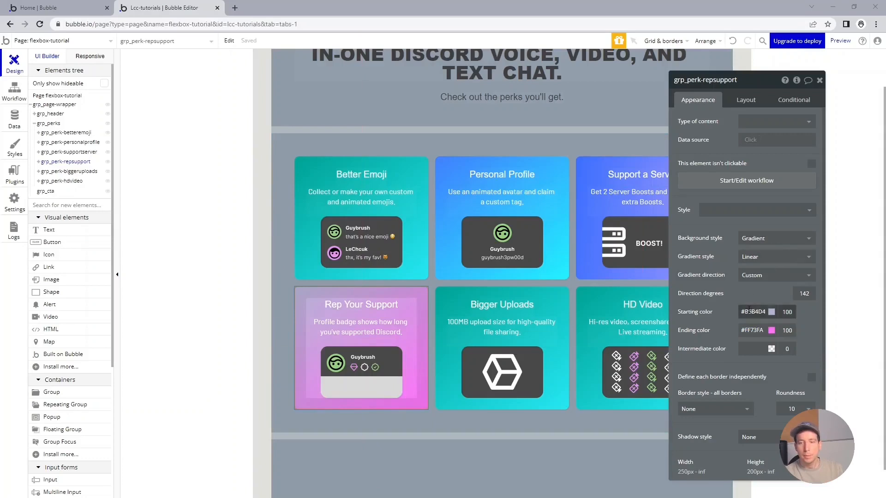
{"action": "left_click", "coordinate": [749, 312]}
{"action": "double_click", "coordinate": [748, 312]}
{"action": "key", "text": "ctrl+v"}
{"action": "left_click", "coordinate": [754, 290]}
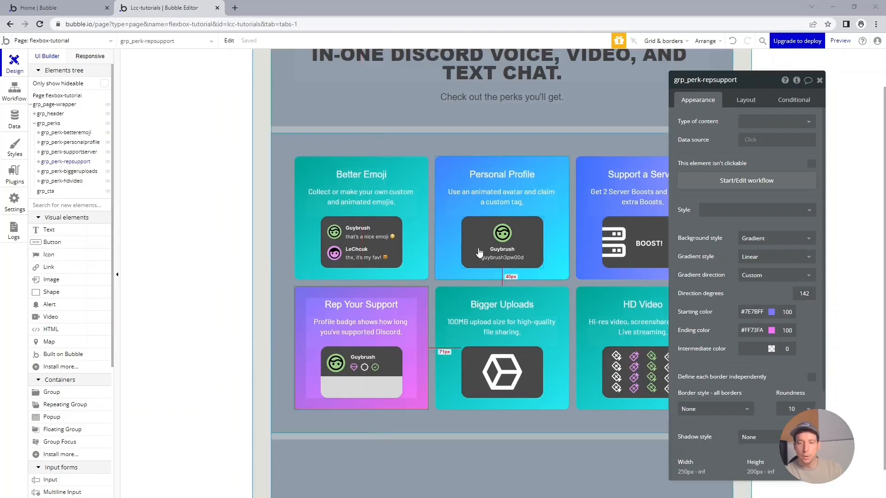
Set the Bigger Uploads card's gradient colors to #F837EE starting and #FFCD4B ending.
{"action": "left_click", "coordinate": [478, 290]}
{"action": "left_click", "coordinate": [753, 313]}
{"action": "double_click", "coordinate": [756, 312]}
{"action": "type", "text": "F837EE"}
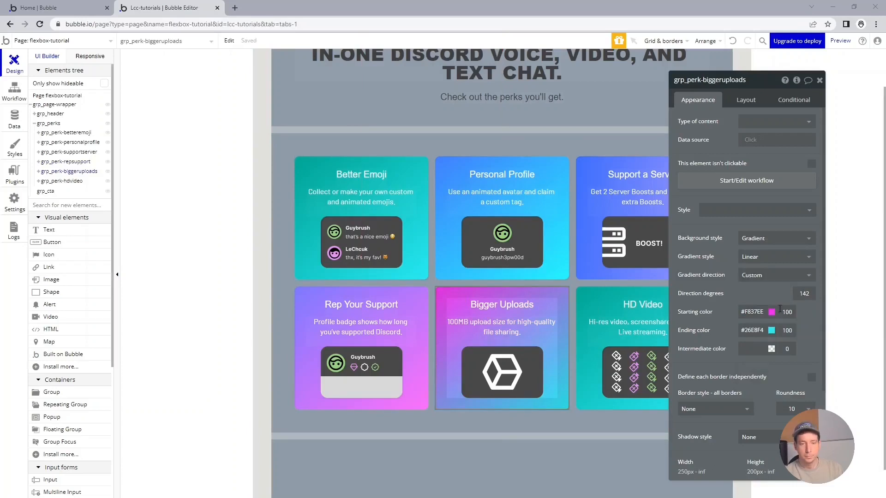
{"action": "double_click", "coordinate": [753, 330]}
{"action": "type", "text": "#FFCD4B"}
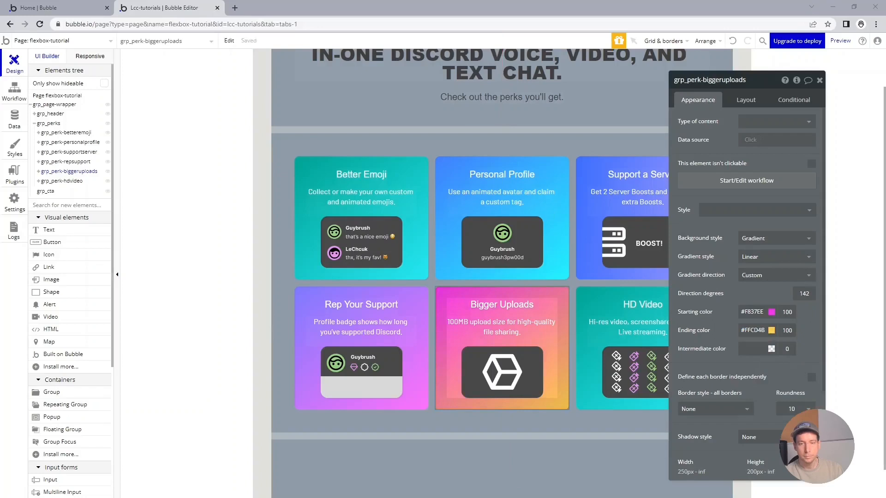
Give the HD Video card a gradient from #FFCD4B to #EE6315 with a 100-degree direction.
{"action": "left_click", "coordinate": [586, 303]}
{"action": "double_click", "coordinate": [754, 312]}
{"action": "type", "text": "#FFCD4B"}
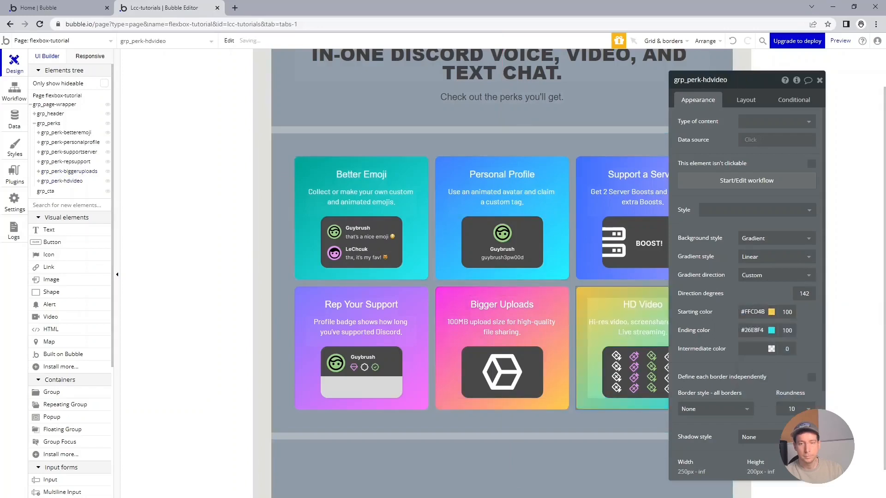
{"action": "left_click", "coordinate": [756, 331]}
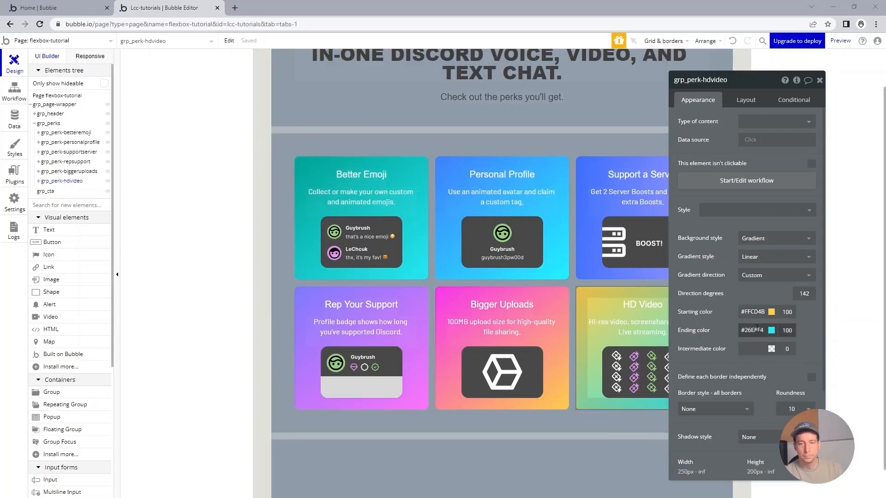
{"action": "double_click", "coordinate": [757, 331]}
{"action": "type", "text": "#EE6315"}
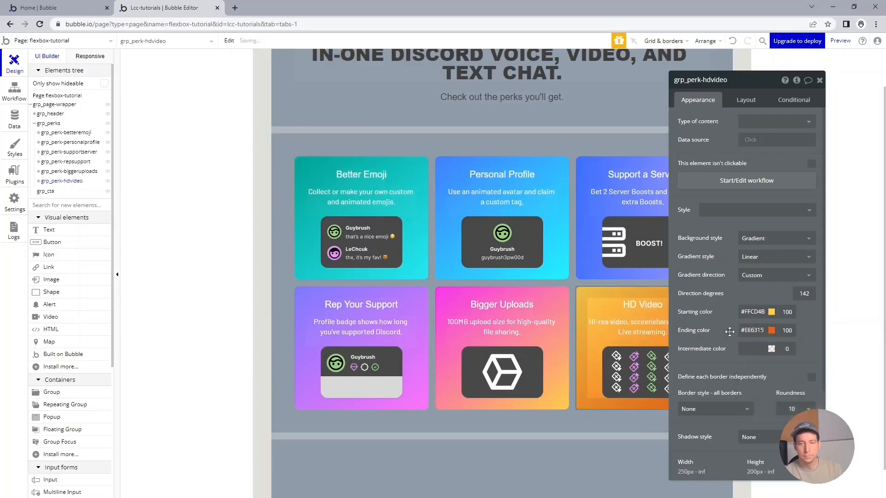
{"action": "left_click", "coordinate": [797, 293]}
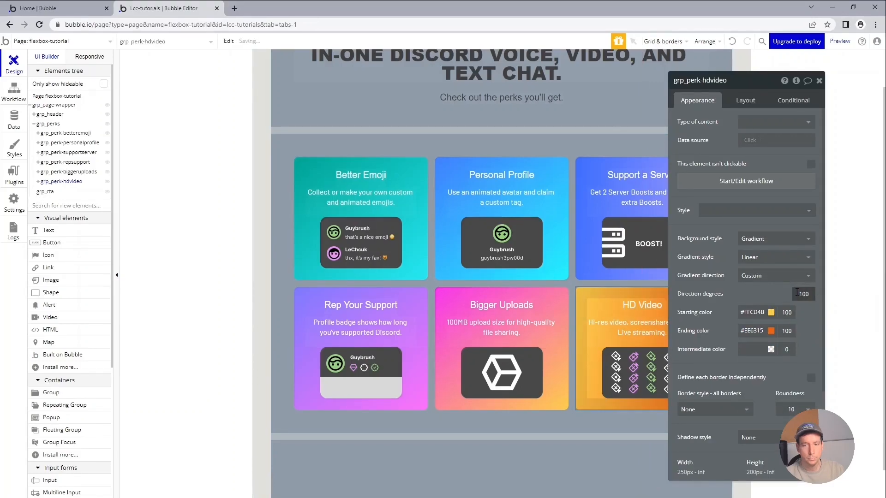
Narrow the responsive preview width to check how the perk cards wrap.
{"action": "left_click", "coordinate": [188, 64]}
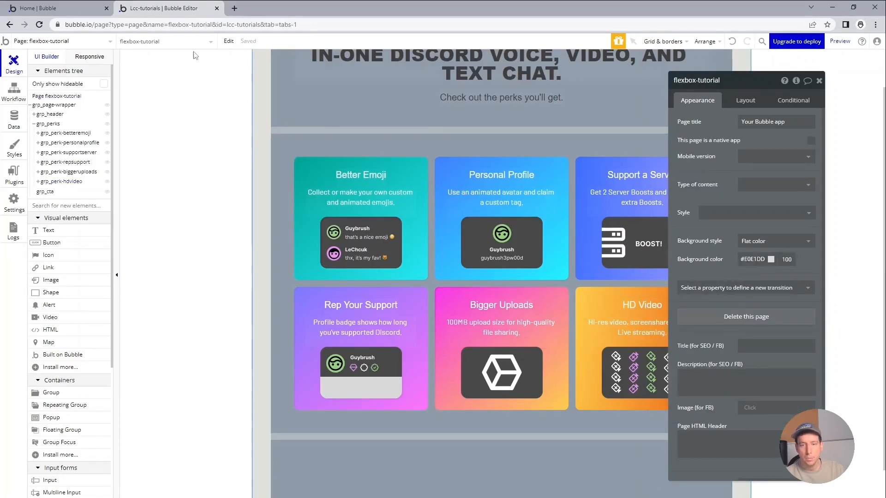
{"action": "left_click", "coordinate": [94, 57]}
{"action": "left_click_drag", "start_coordinate": [622, 69], "coordinate": [537, 64]}
{"action": "scroll", "coordinate": [687, 183], "scroll_direction": "up", "scroll_amount": 2}
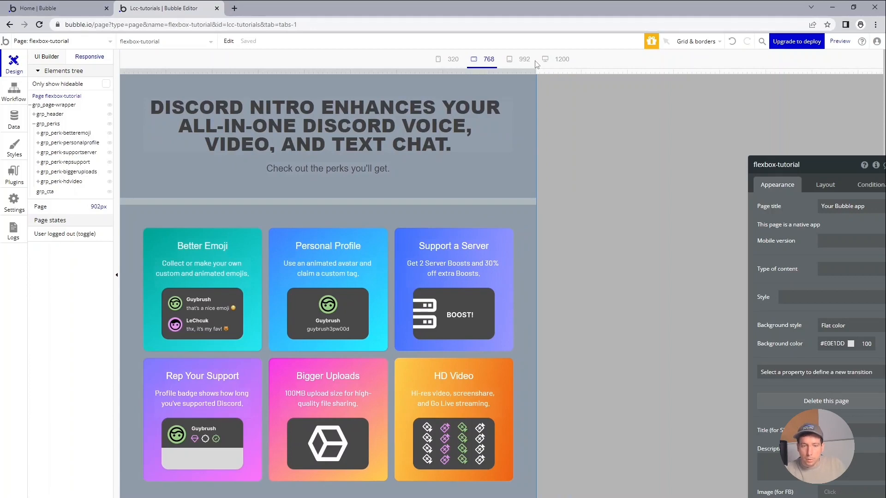
{"action": "left_click_drag", "start_coordinate": [536, 64], "coordinate": [521, 66]}
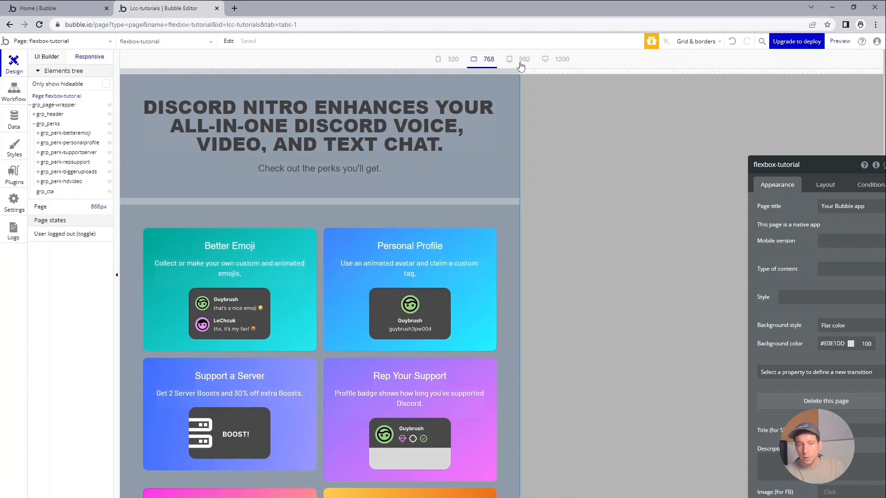
{"action": "scroll", "coordinate": [415, 230], "scroll_direction": "down", "scroll_amount": 2}
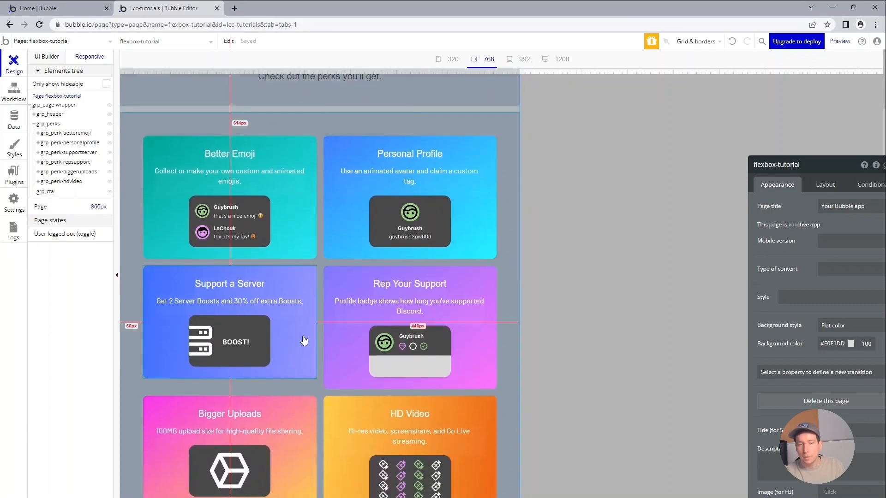
{"action": "scroll", "coordinate": [304, 341], "scroll_direction": "down", "scroll_amount": 1}
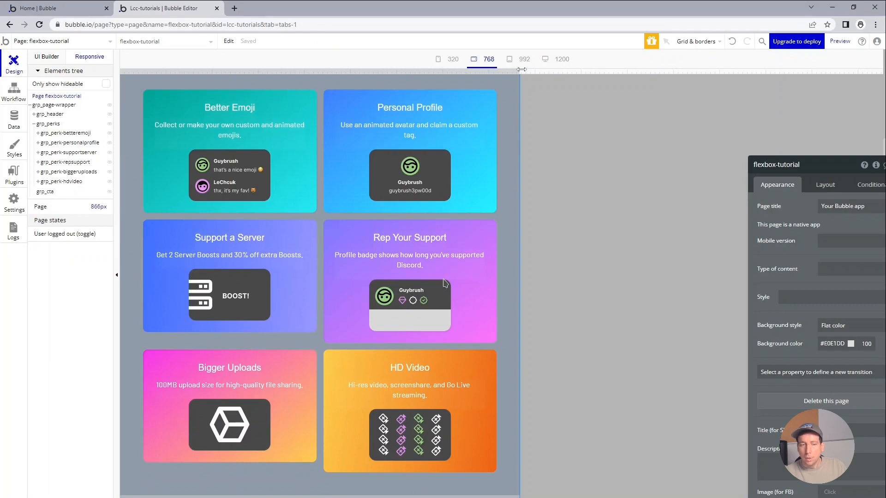
{"action": "mouse_move", "coordinate": [522, 69]}
{"action": "left_mouse_down"}
{"action": "mouse_move", "coordinate": [490, 69]}
{"action": "mouse_move", "coordinate": [593, 77]}
{"action": "mouse_move", "coordinate": [484, 79]}
{"action": "mouse_move", "coordinate": [516, 79]}
{"action": "left_mouse_up"}
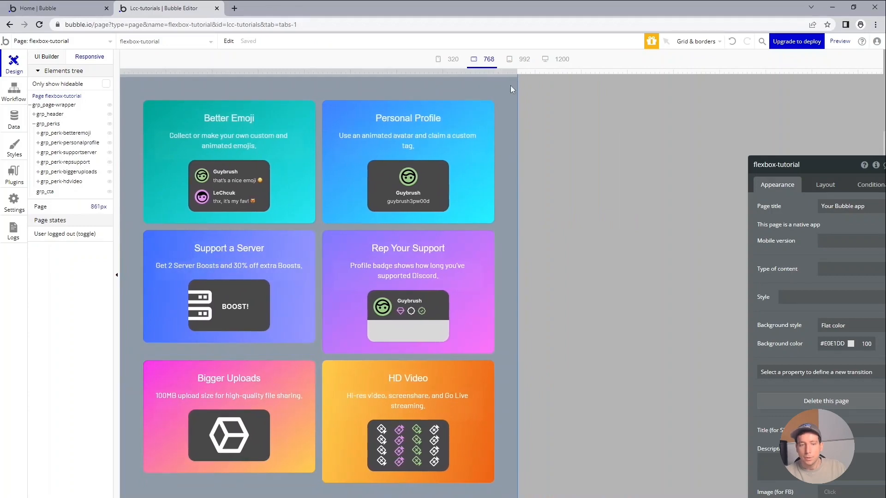
Set the vertical alignment of all six perk cards to stretch so they fill each row's height.
{"action": "left_click", "coordinate": [311, 322]}
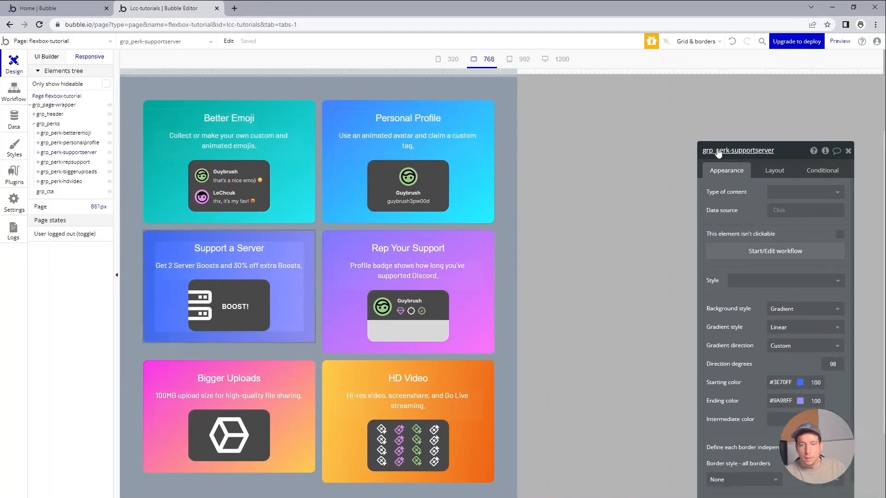
{"action": "left_click", "coordinate": [734, 143]}
{"action": "left_click", "coordinate": [698, 142]}
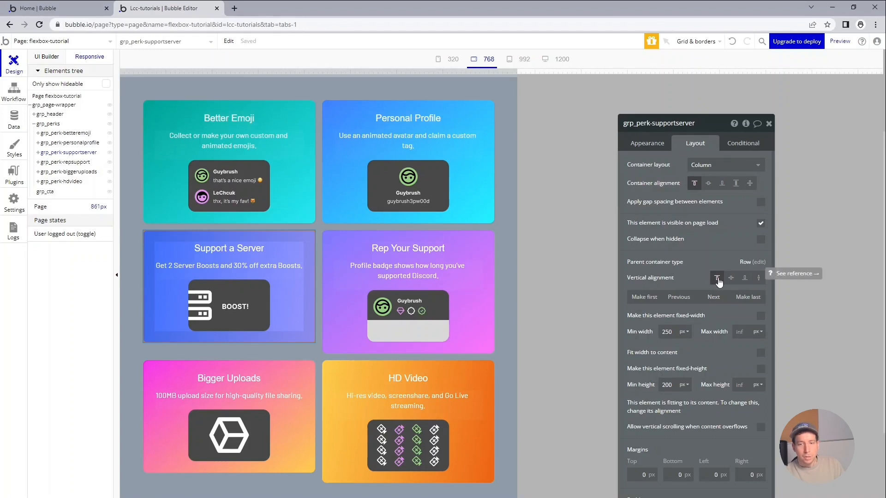
{"action": "left_click", "coordinate": [758, 278]}
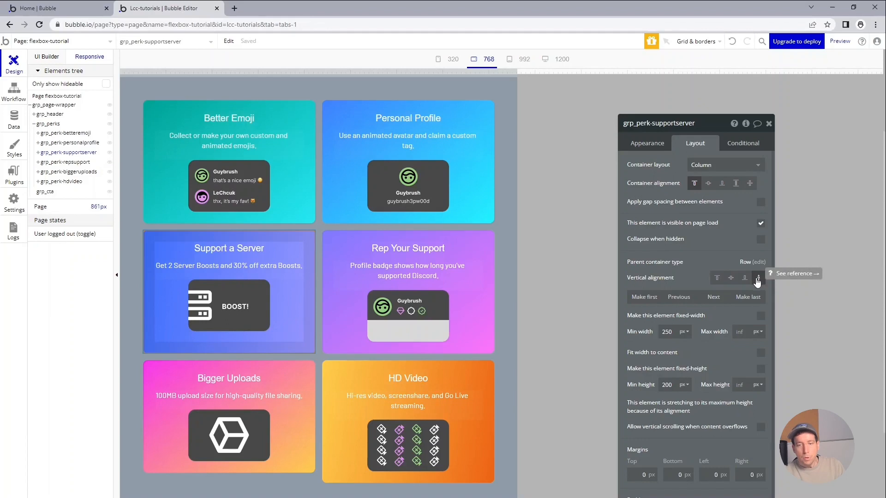
{"action": "left_click", "coordinate": [304, 213]}
{"action": "left_click", "coordinate": [756, 279]}
{"action": "left_click", "coordinate": [487, 215]}
{"action": "left_click", "coordinate": [758, 277]}
{"action": "left_click", "coordinate": [461, 245]}
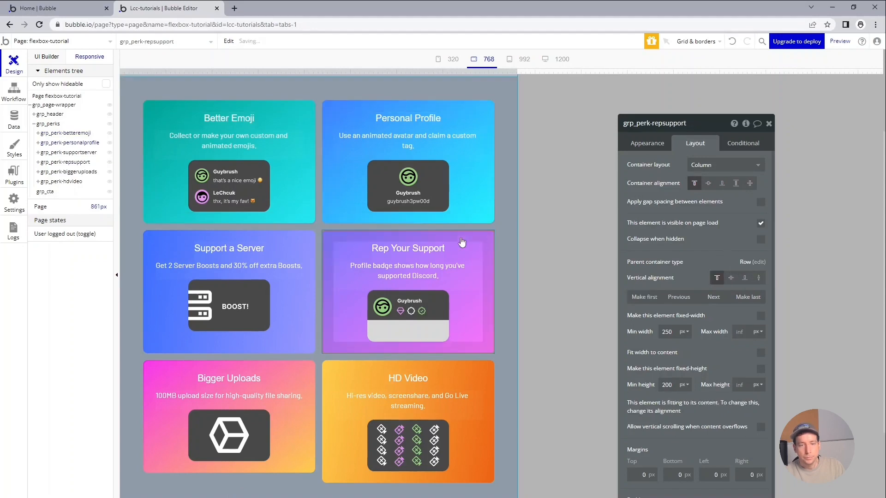
{"action": "left_click", "coordinate": [758, 278]}
{"action": "left_click", "coordinate": [310, 418]}
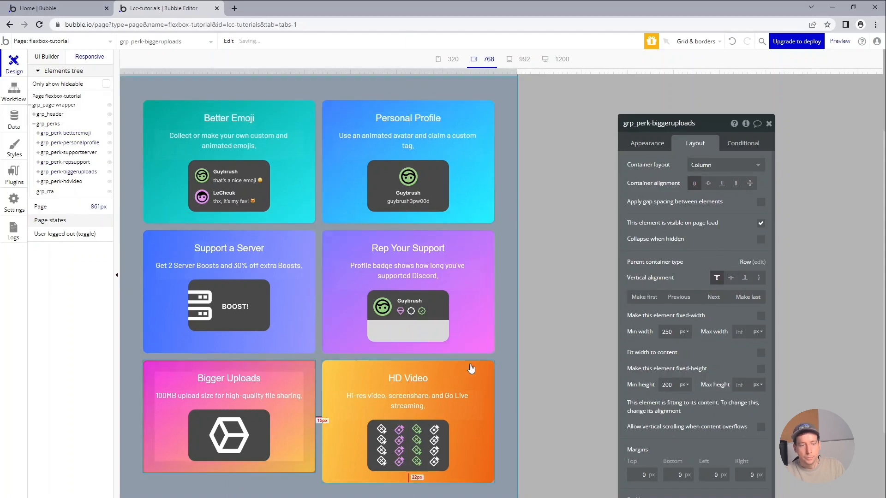
{"action": "left_click", "coordinate": [758, 278]}
{"action": "left_click", "coordinate": [472, 360]}
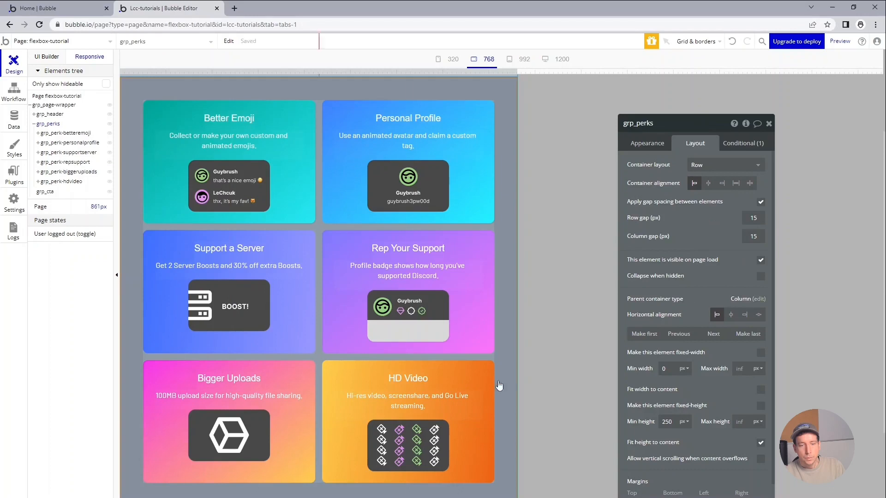
{"action": "left_click", "coordinate": [484, 390]}
{"action": "left_click", "coordinate": [758, 278]}
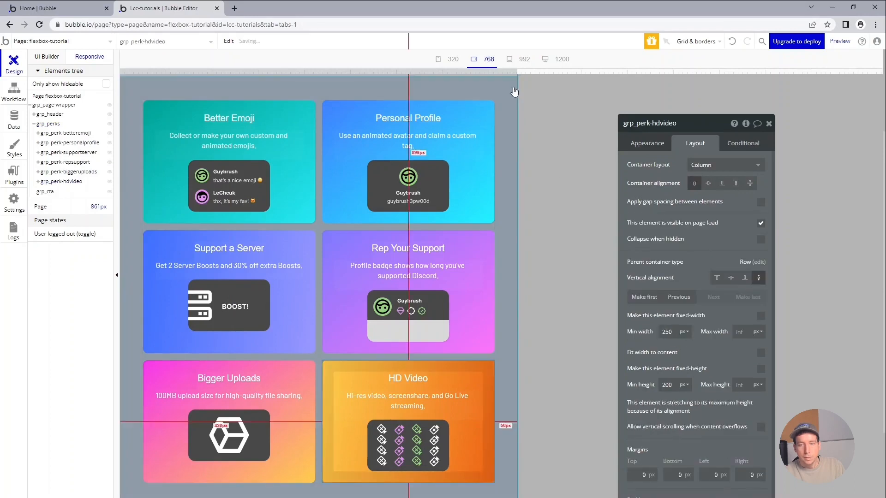
Widen the responsive preview to 1200 px to check the card layout at desktop size.
{"action": "left_click_drag", "start_coordinate": [517, 72], "coordinate": [733, 64]}
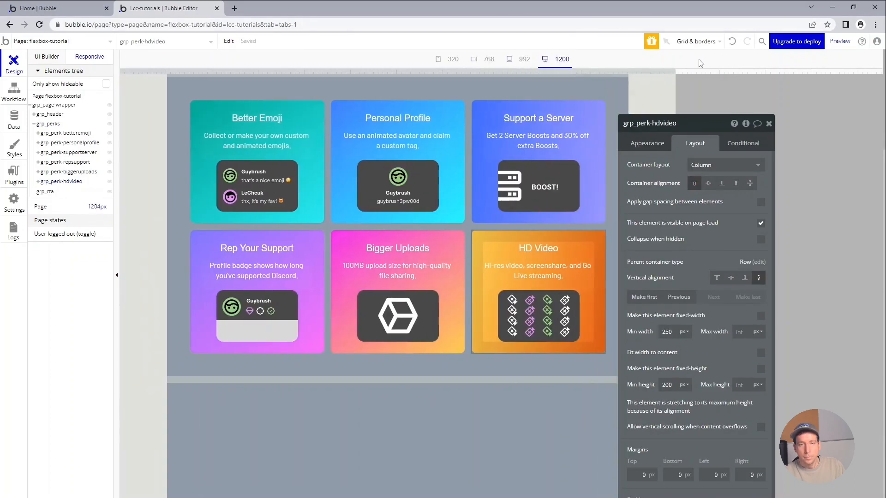
{"action": "left_click_drag", "start_coordinate": [683, 131], "coordinate": [806, 199]}
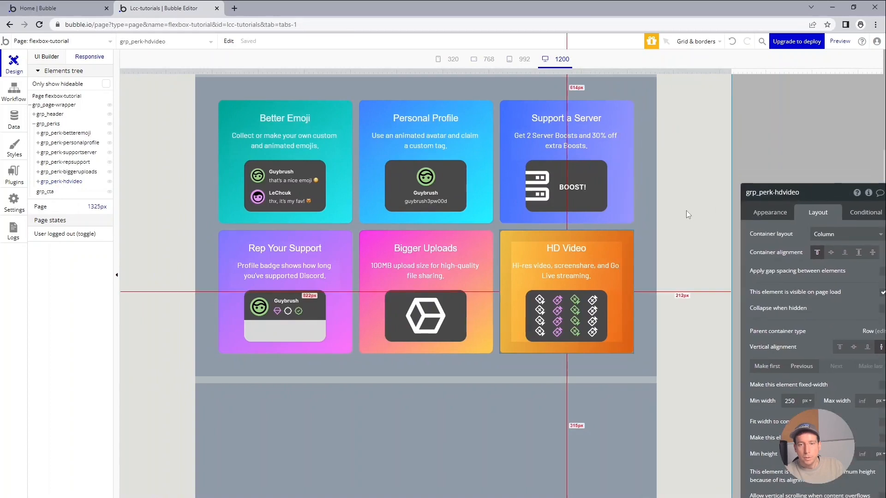
Narrow the responsive preview to 768 px to check the header and perk card layout at tablet width.
{"action": "scroll", "coordinate": [692, 184], "scroll_direction": "up", "scroll_amount": 2}
{"action": "left_click_drag", "start_coordinate": [720, 71], "coordinate": [515, 58]}
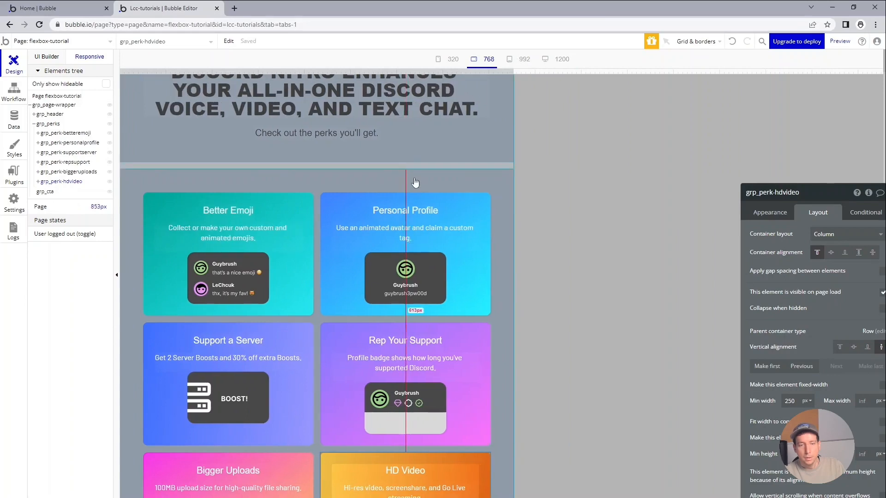
{"action": "scroll", "coordinate": [415, 185], "scroll_direction": "down", "scroll_amount": 5}
{"action": "scroll", "coordinate": [414, 184], "scroll_direction": "up", "scroll_amount": 5}
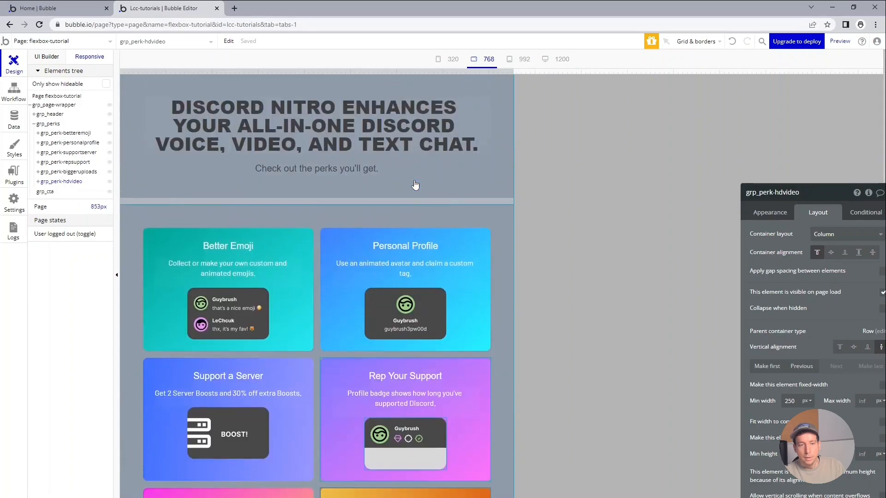
Narrow the preview to 320 px and scroll through the stacked perk cards at mobile width.
{"action": "left_click_drag", "start_coordinate": [514, 70], "coordinate": [395, 34]}
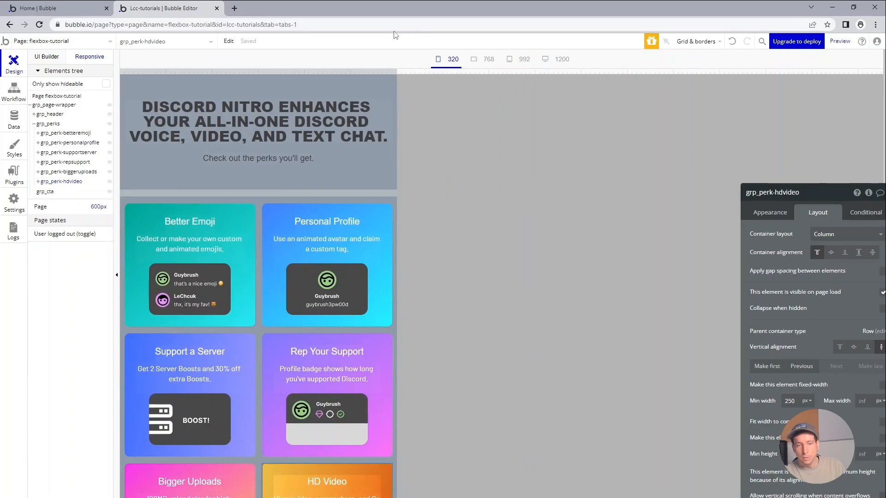
{"action": "left_click_drag", "start_coordinate": [395, 35], "coordinate": [352, 32]}
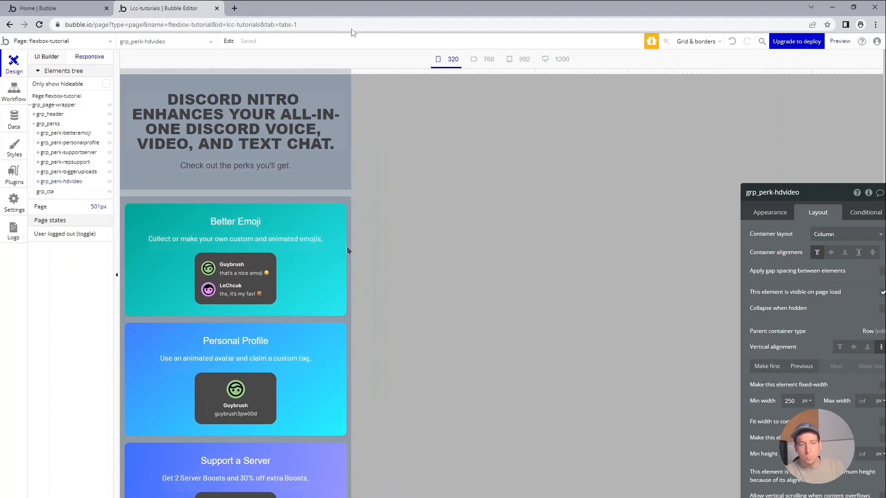
{"action": "left_click_drag", "start_coordinate": [352, 33], "coordinate": [265, 41]}
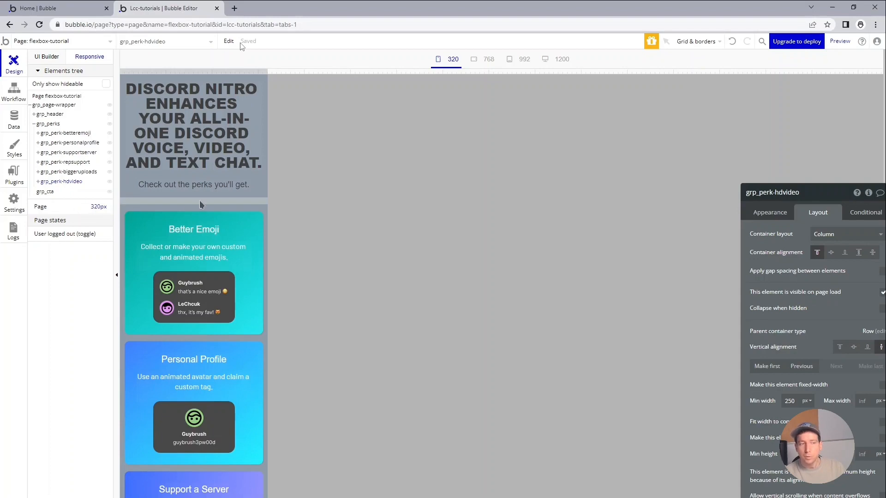
{"action": "scroll", "coordinate": [255, 282], "scroll_direction": "down", "scroll_amount": 10}
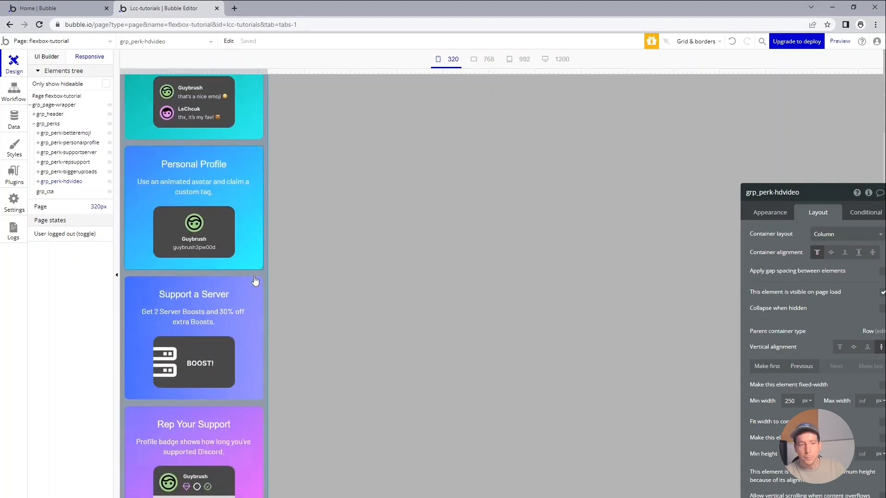
{"action": "scroll", "coordinate": [255, 282], "scroll_direction": "down", "scroll_amount": 2}
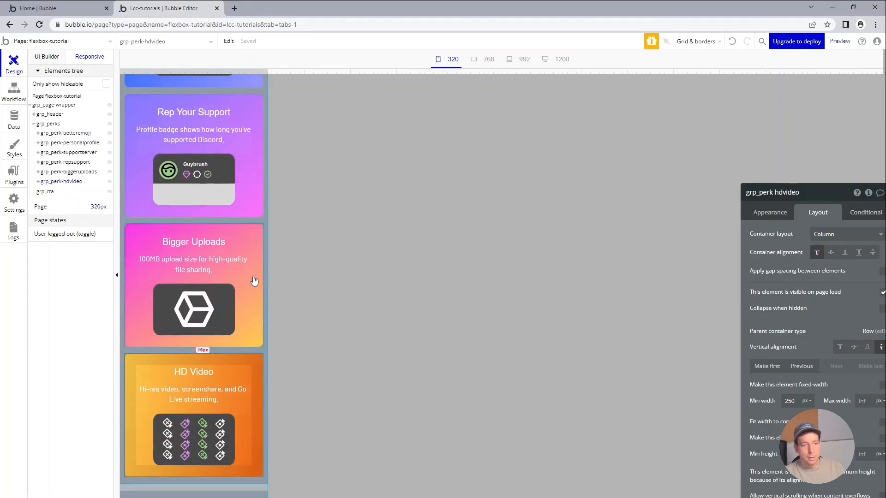
{"action": "scroll", "coordinate": [226, 358], "scroll_direction": "up", "scroll_amount": 12}
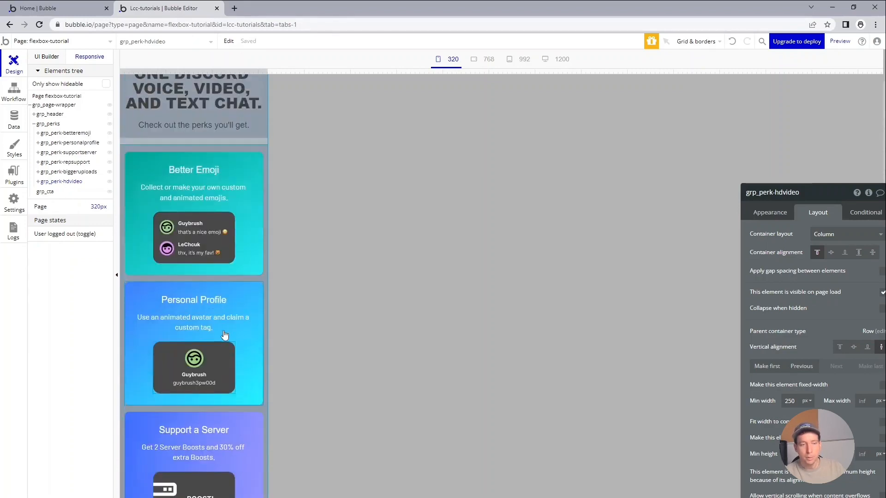
Restore the responsive preview to 1200 px and review the two rows of perk cards.
{"action": "left_click_drag", "start_coordinate": [266, 68], "coordinate": [698, 83]}
{"action": "scroll", "coordinate": [667, 146], "scroll_direction": "down", "scroll_amount": 3}
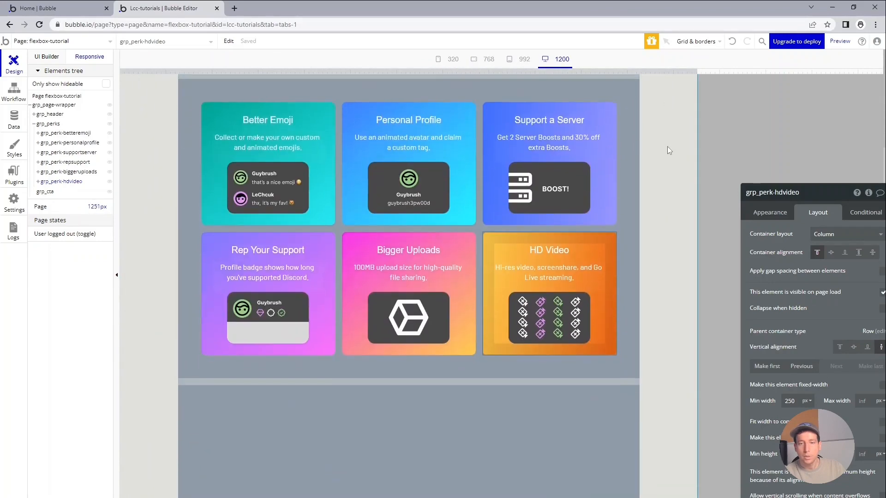
Switch to the Discord Nitro page and examine the call-to-action section below the perks, highlighting its heading text.
{"action": "key", "text": "alt+Tab"}
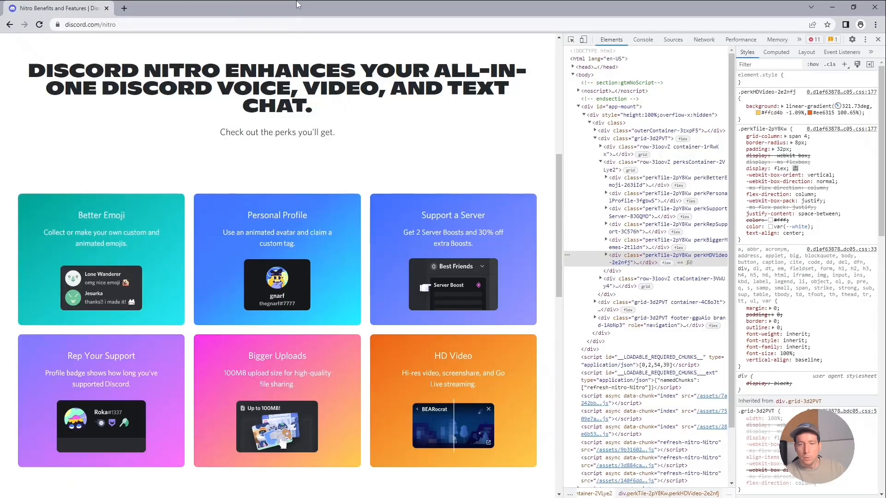
{"action": "scroll", "coordinate": [258, 120], "scroll_direction": "down", "scroll_amount": 6}
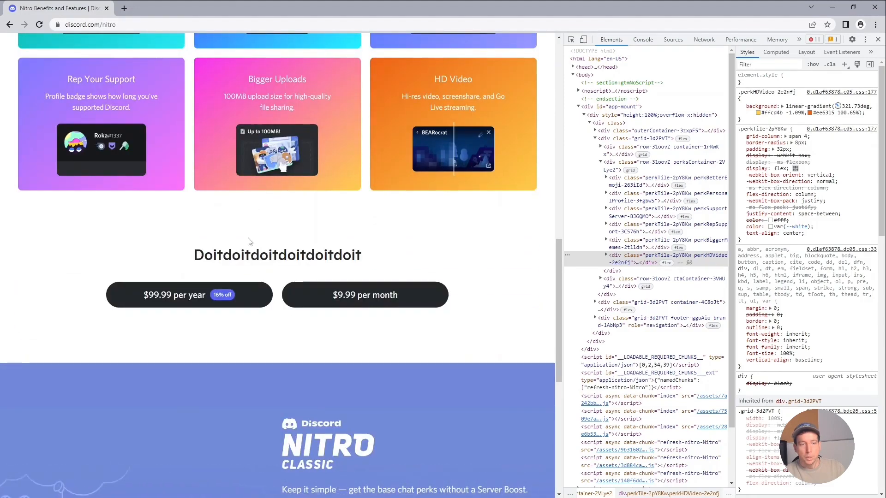
{"action": "left_click_drag", "start_coordinate": [199, 254], "coordinate": [362, 256]}
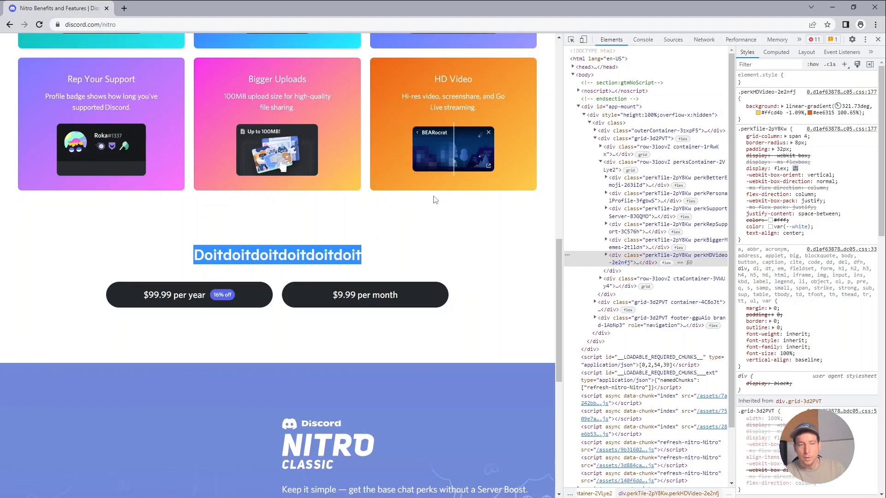